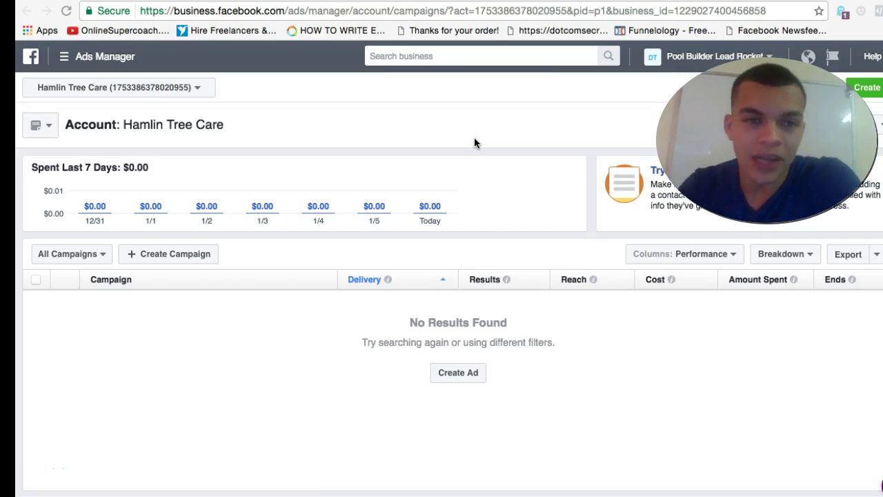
scroll(475, 143, down, 1)
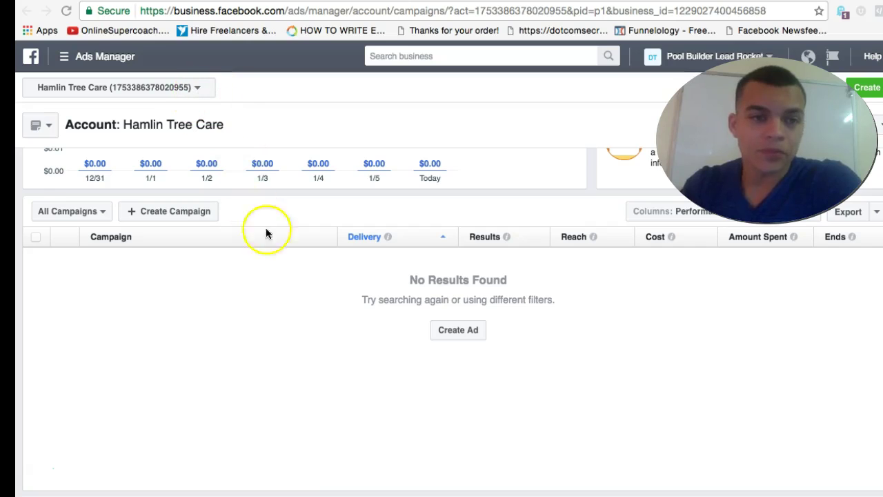
scroll(282, 252, up, 1)
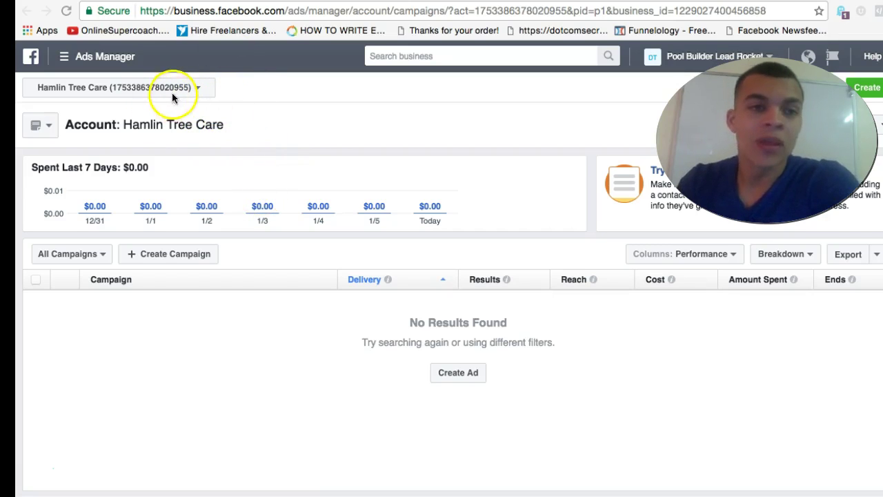
click(288, 142)
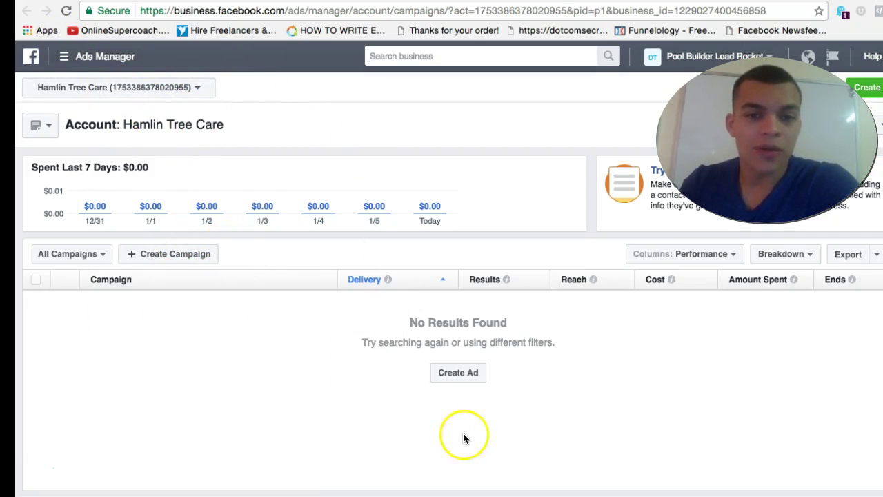
- Start creating a new ad for the Hamlin Tree Care account
click(466, 384)
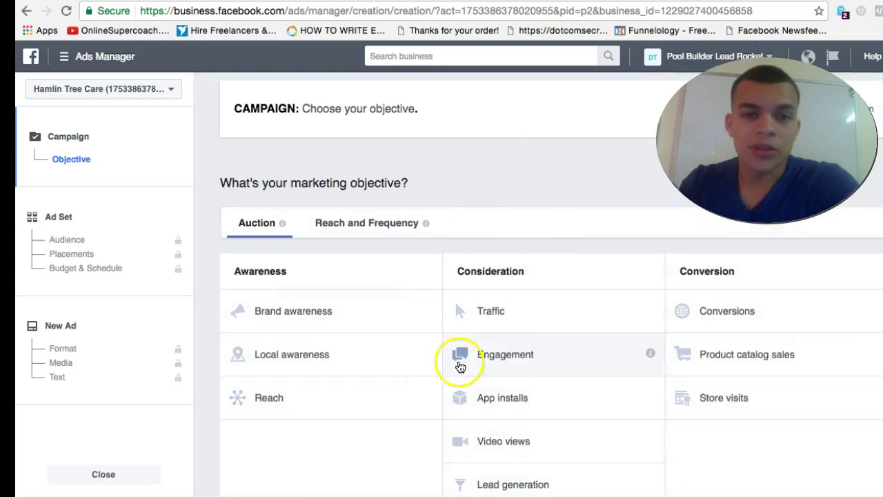
scroll(597, 428, down, 1)
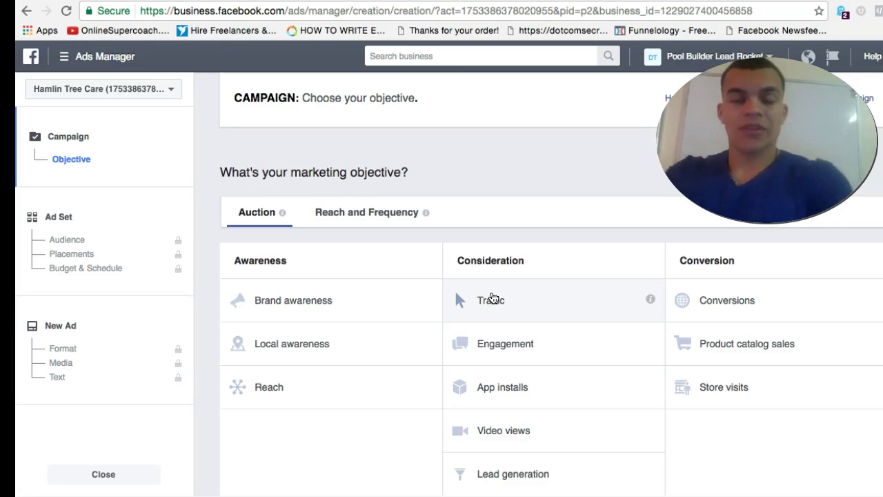
- View the marketing objectives offered in the Hauk Custom Pools ad account, and return to the Hamlin Tree Care account
click(85, 90)
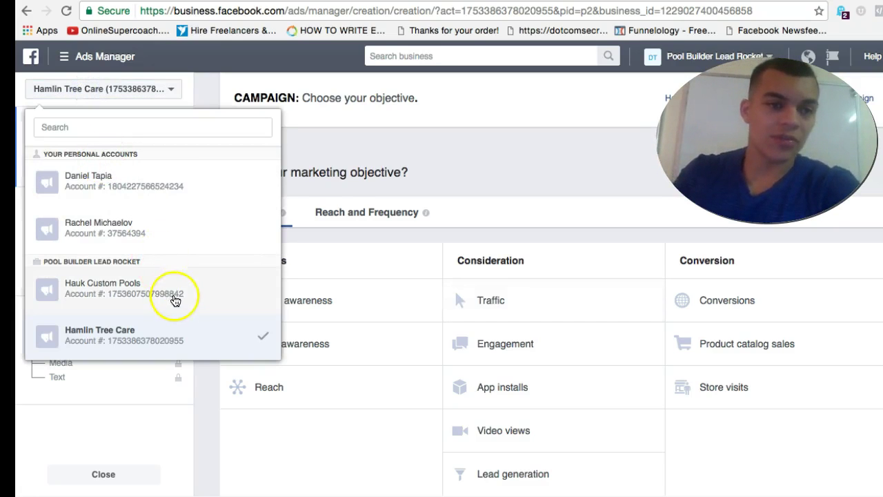
click(177, 300)
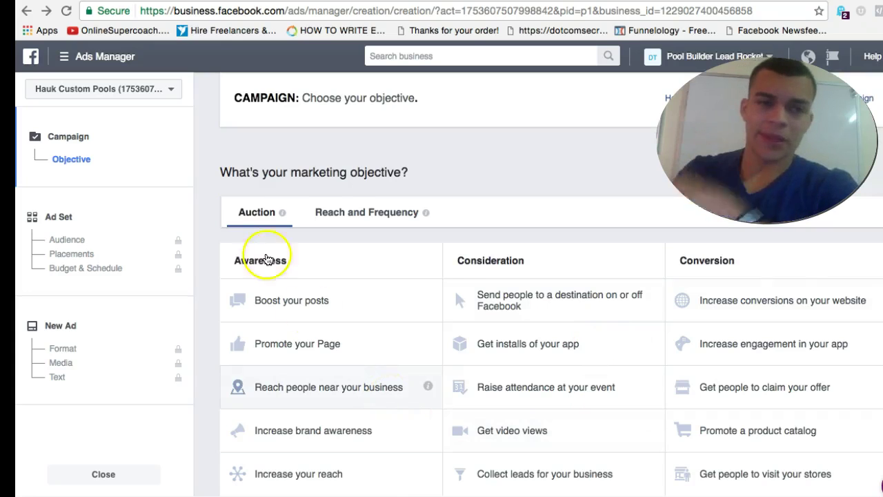
click(166, 91)
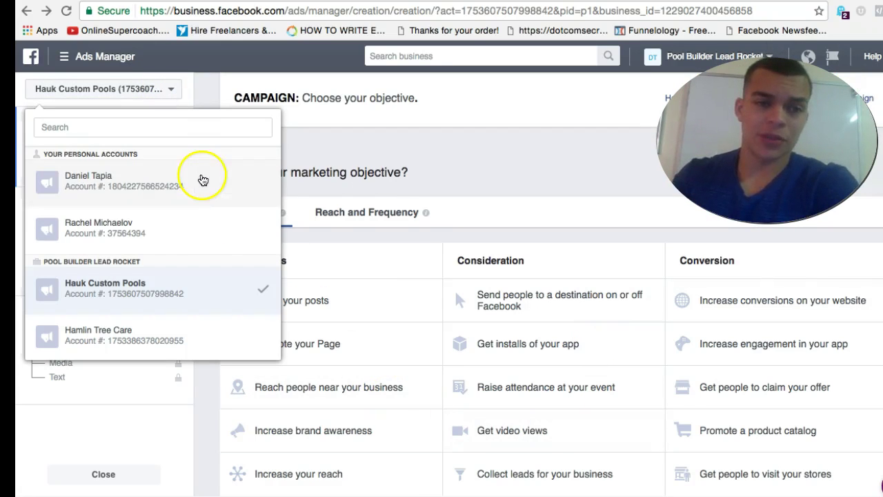
click(226, 338)
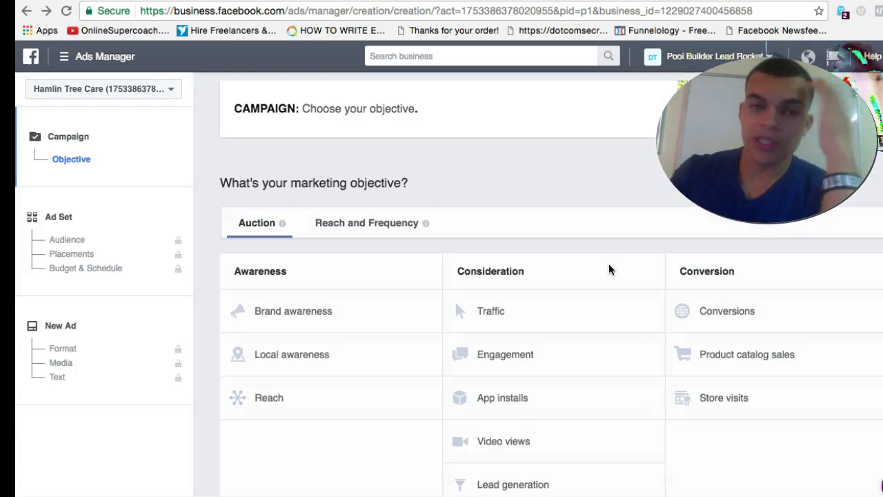
- Choose Traffic as the marketing objective, name the campaign "clicks to my website" and continue to the ad set
scroll(569, 394, down, 1)
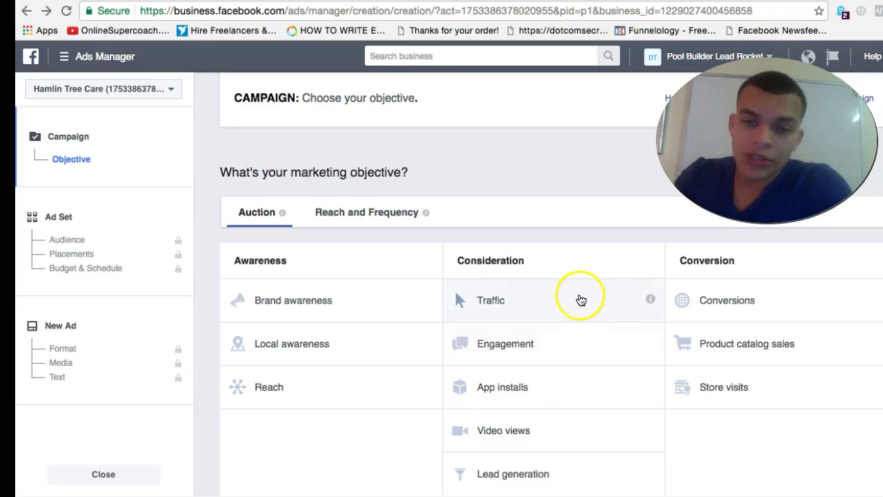
click(582, 300)
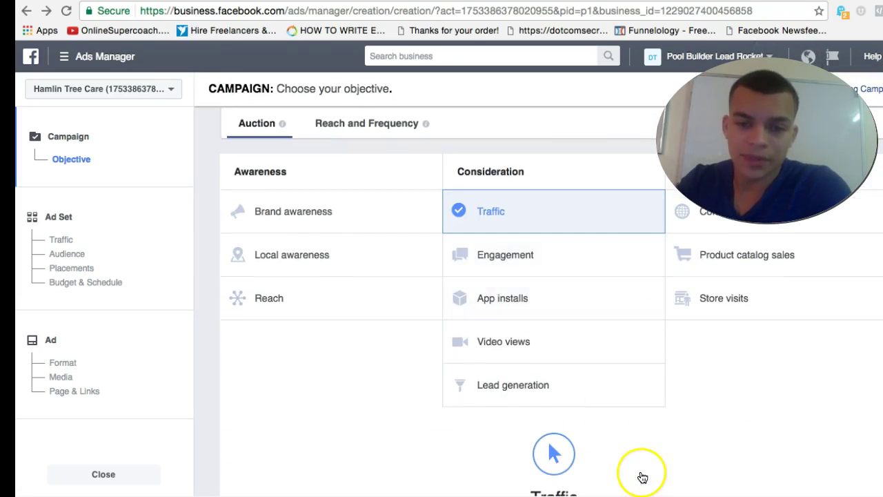
click(570, 339)
double_click(570, 339)
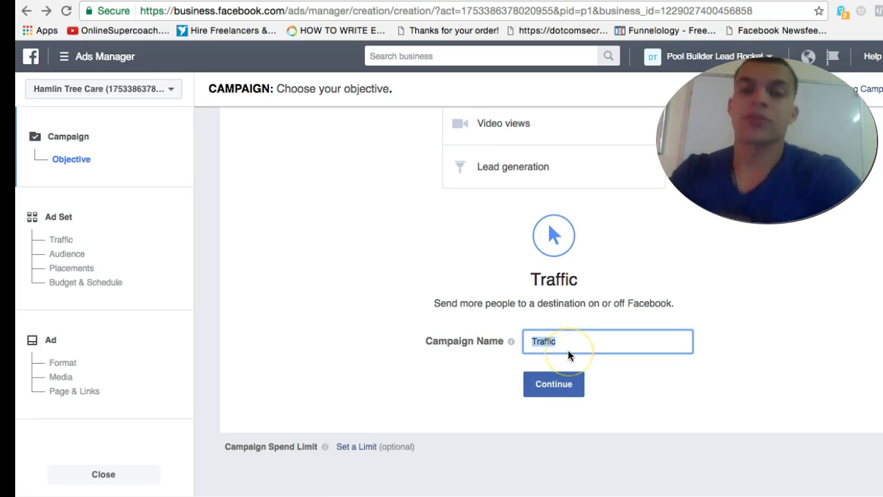
text(clicks to my website)
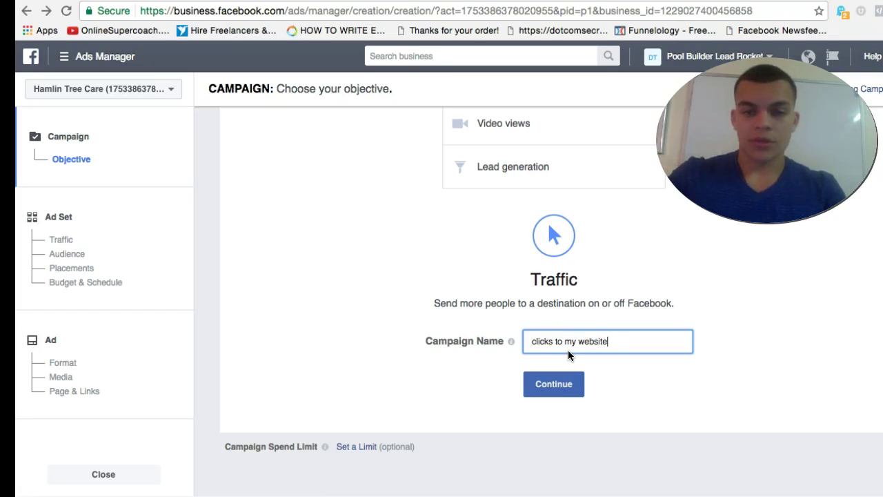
click(560, 380)
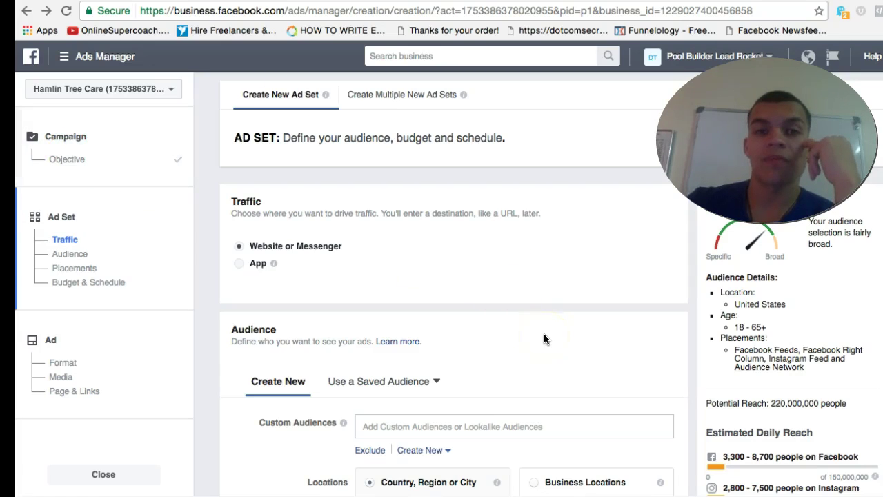
- Review the campaign's objective choices and name once more, and return to the ad set
click(86, 161)
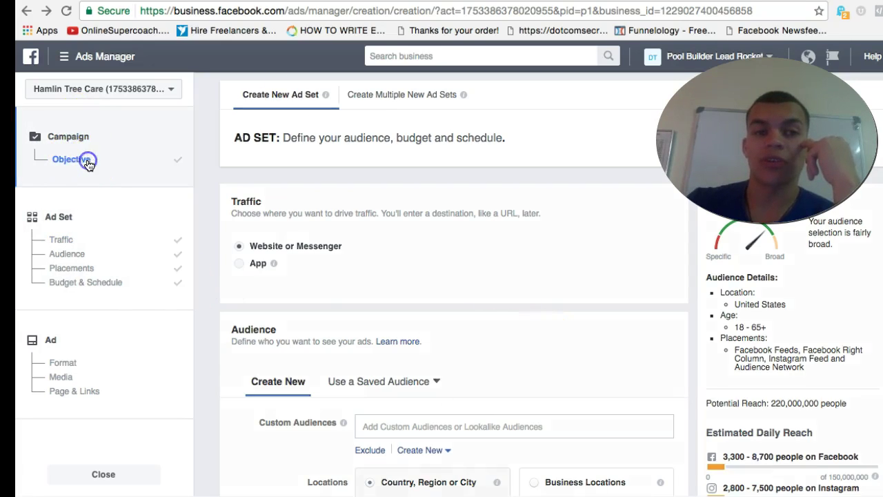
scroll(637, 310, down, 5)
scroll(713, 339, up, 5)
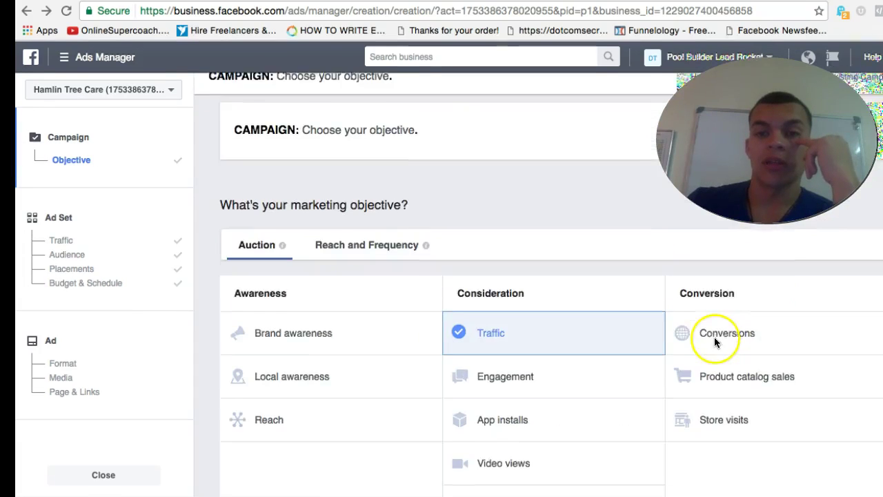
scroll(731, 324, down, 1)
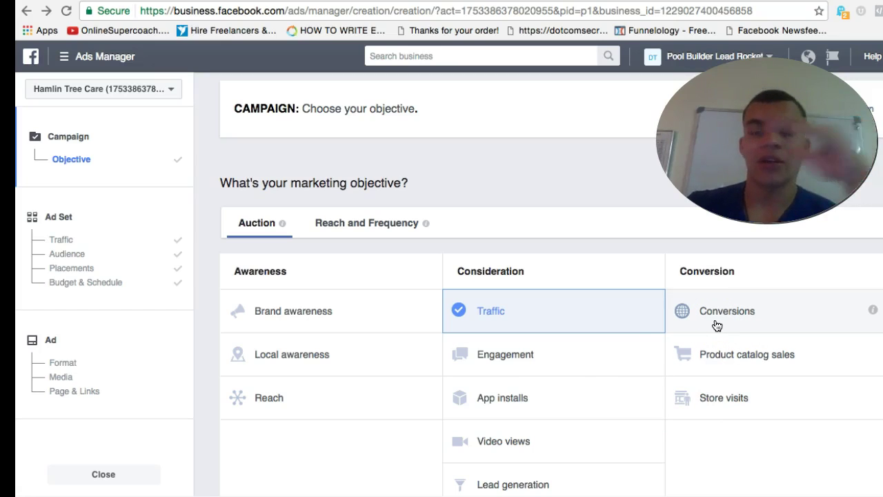
scroll(717, 325, down, 2)
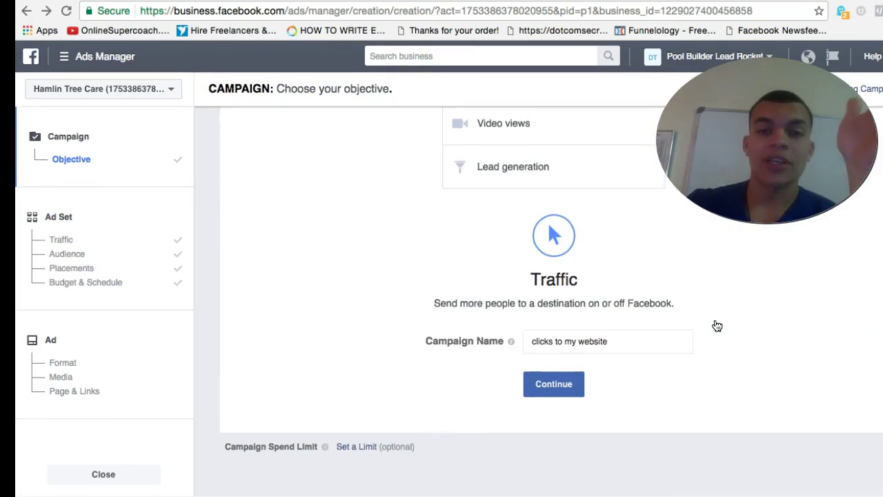
scroll(717, 325, up, 3)
scroll(718, 325, down, 1)
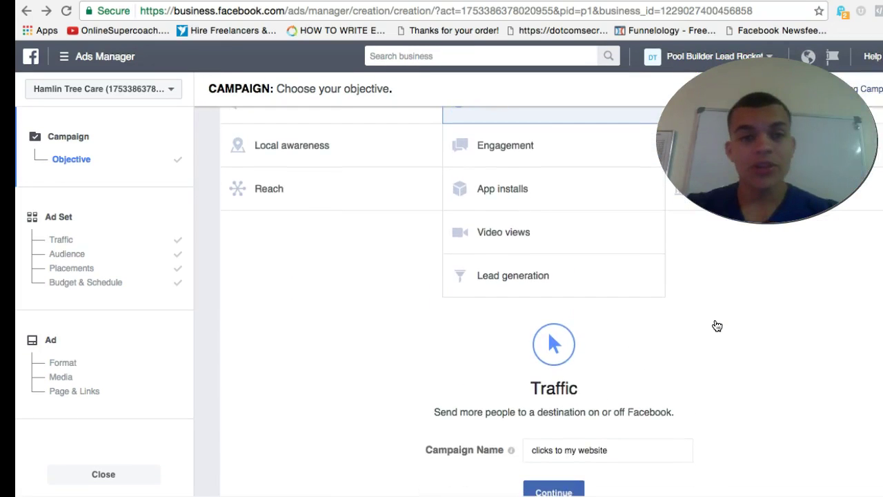
scroll(717, 326, up, 2)
scroll(718, 325, up, 2)
scroll(717, 326, down, 1)
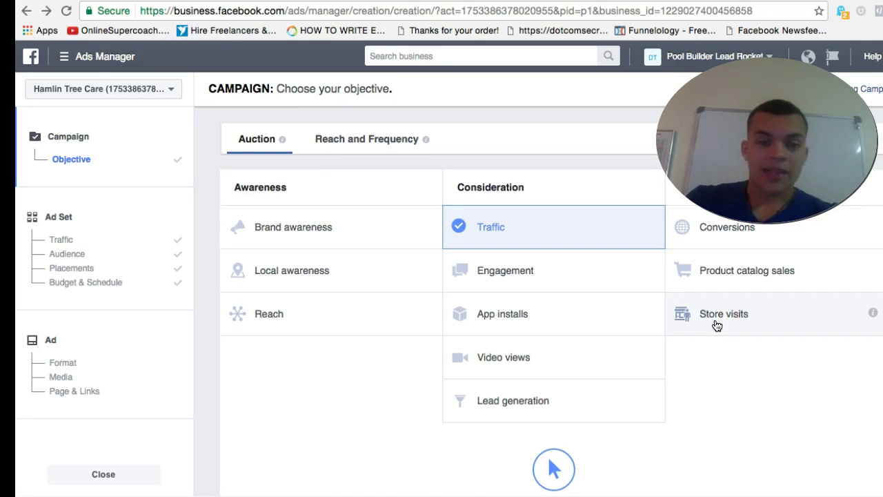
scroll(492, 443, down, 4)
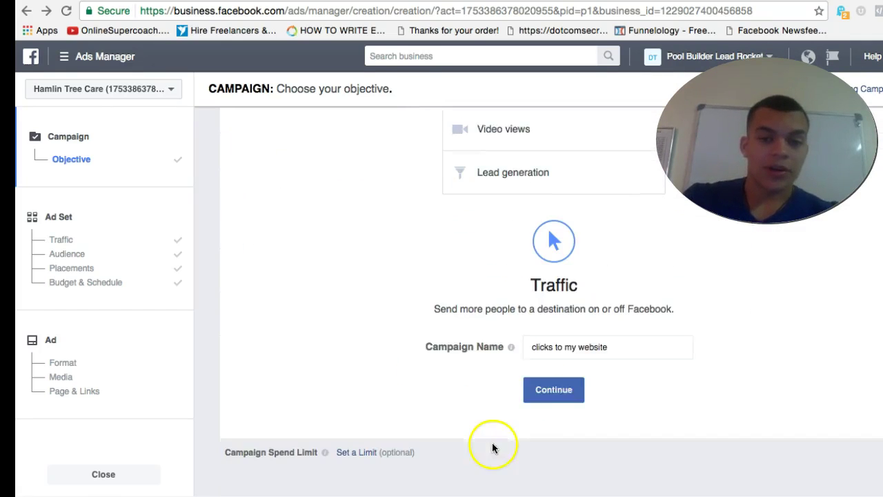
click(554, 391)
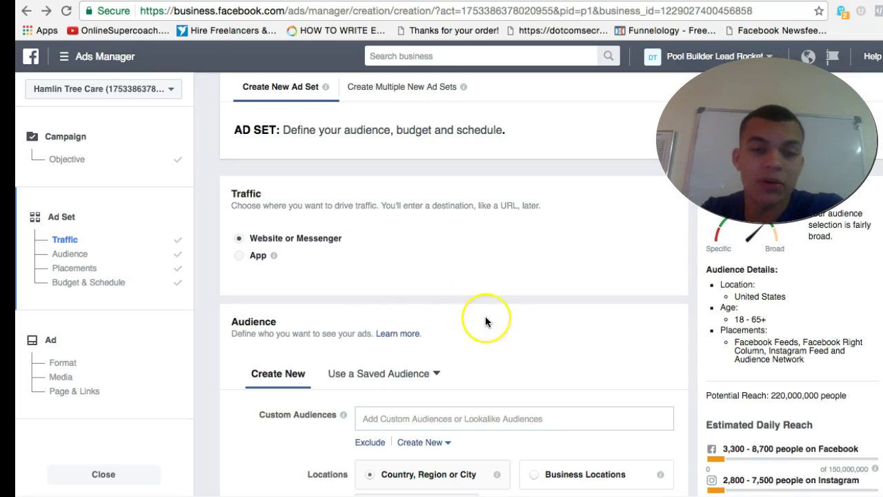
- Examine the ad set's traffic and audience settings, including the custom audiences available in the account
scroll(486, 318, down, 3)
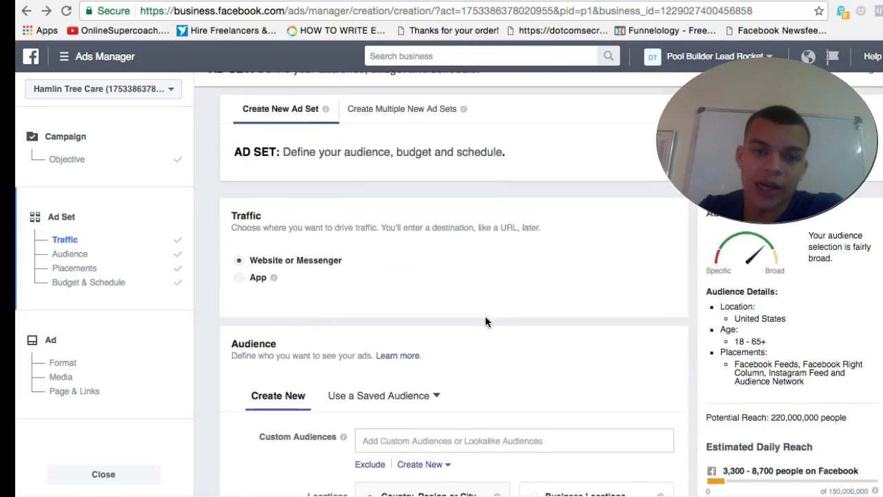
scroll(486, 318, up, 4)
scroll(486, 317, down, 2)
scroll(485, 321, down, 1)
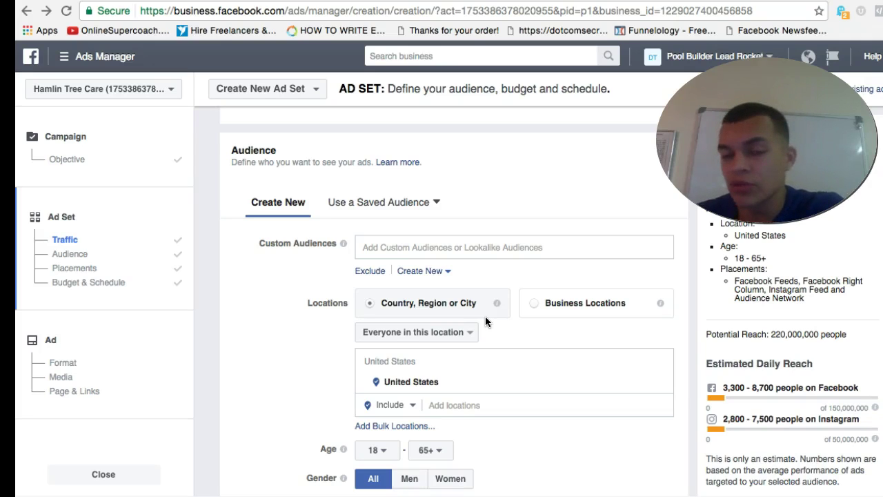
click(506, 250)
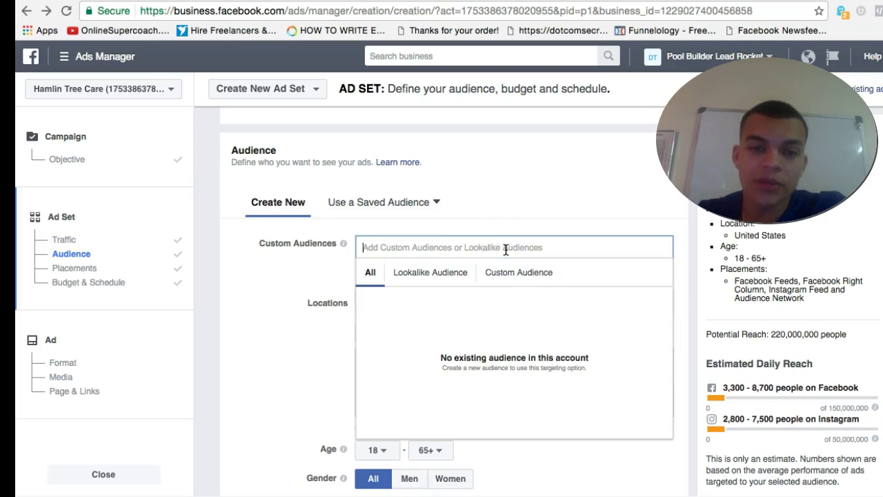
click(327, 302)
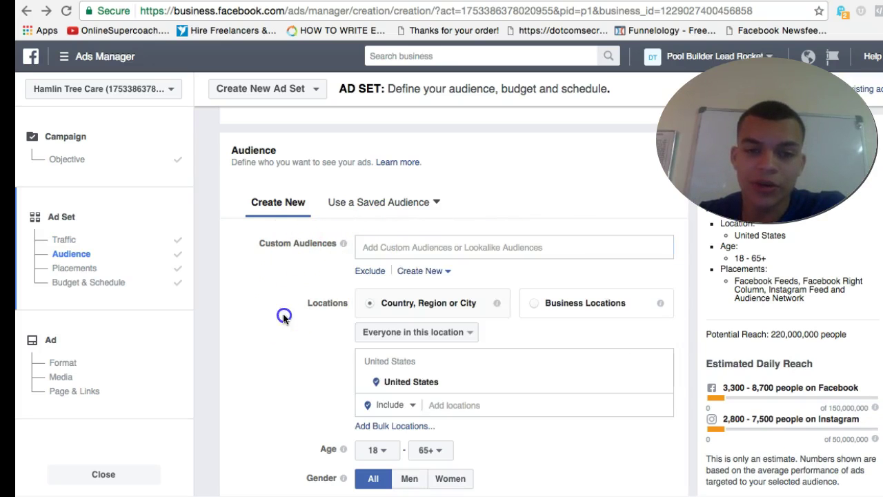
click(416, 251)
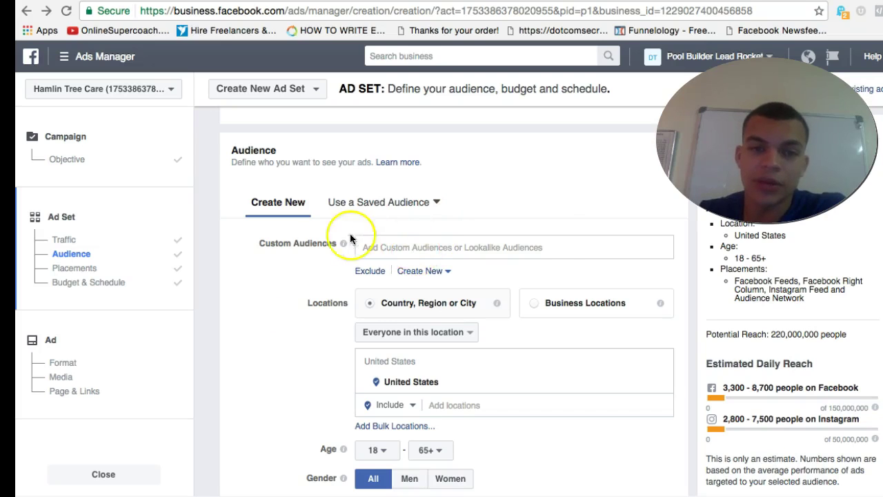
click(318, 294)
- Set the audience location to the city of Austin, Texas, United States
scroll(318, 293, down, 5)
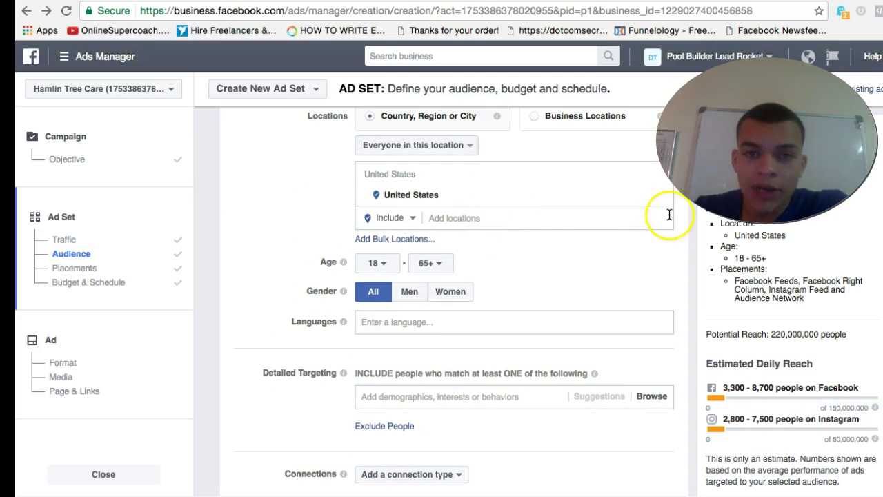
scroll(582, 223, up, 1)
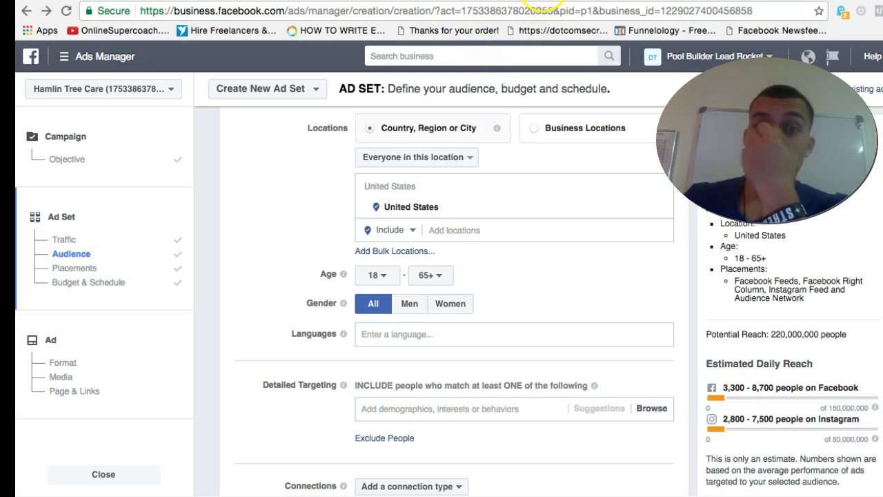
click(519, 230)
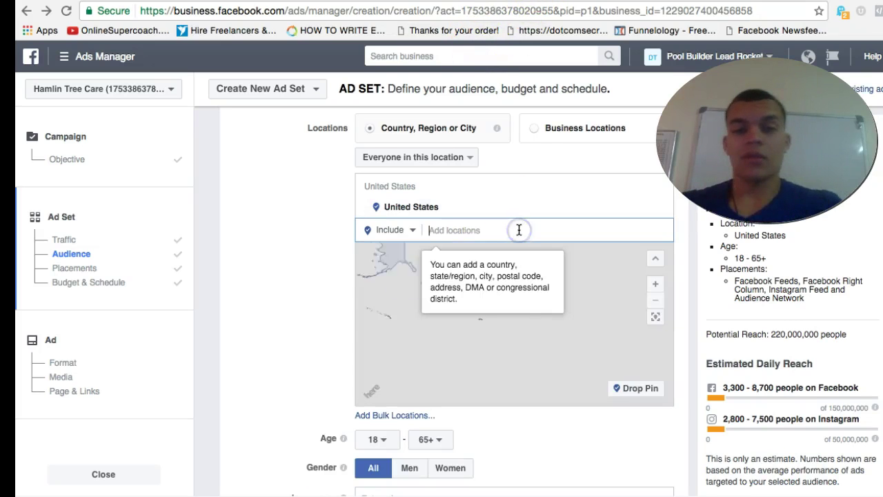
text(austin)
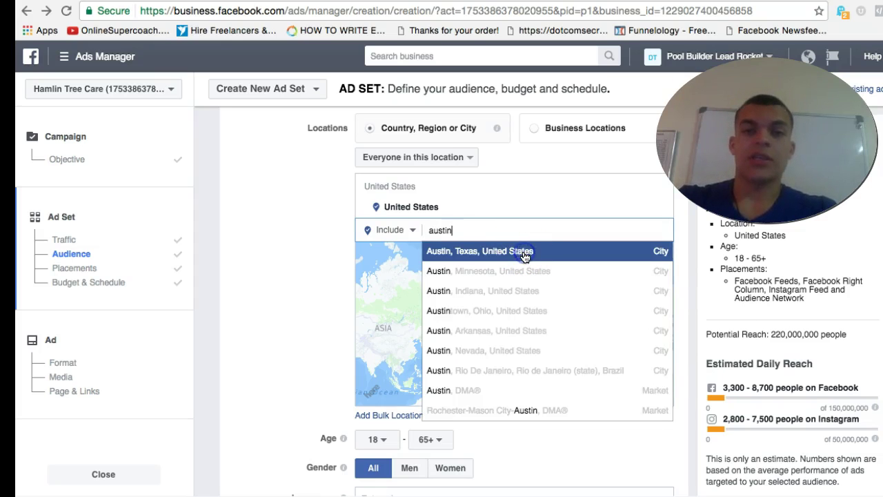
click(522, 251)
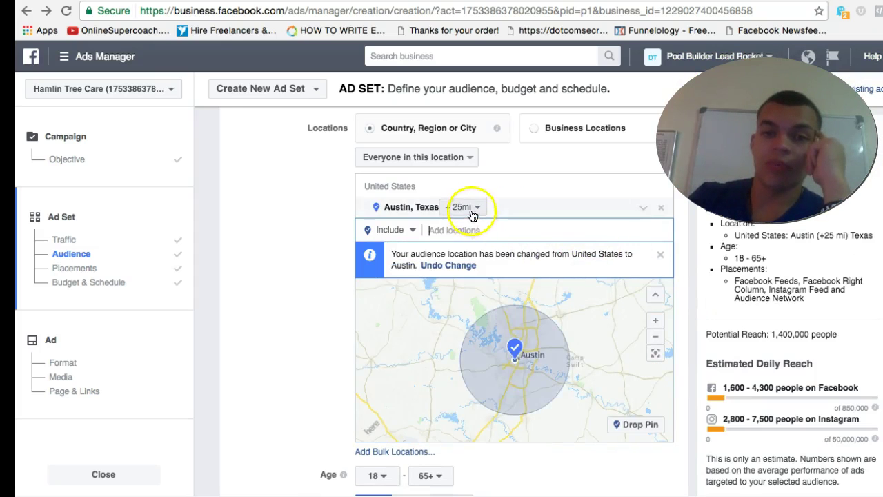
click(299, 262)
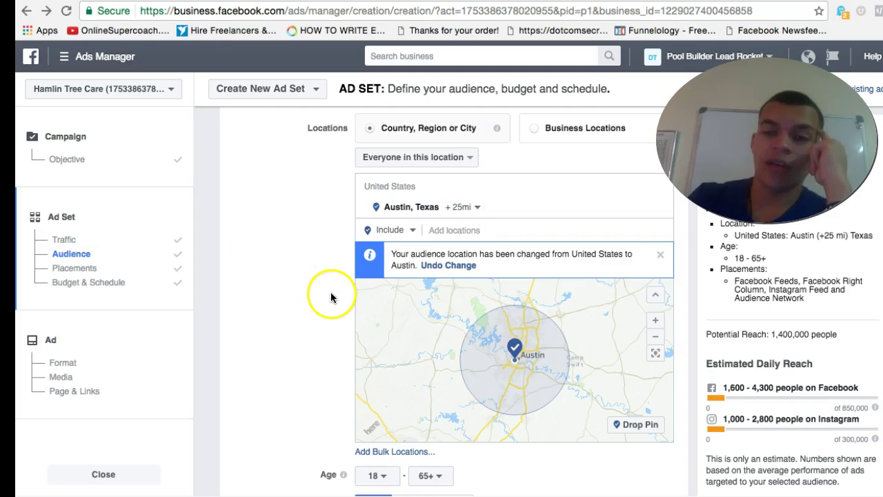
- Set the audience's minimum age to 25, keeping 65+ as the upper limit
scroll(276, 329, down, 3)
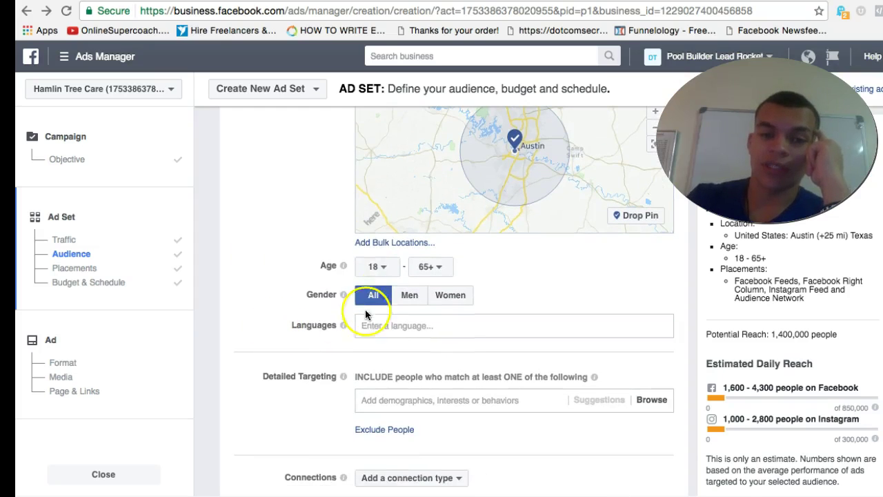
click(376, 266)
scroll(376, 380, down, 3)
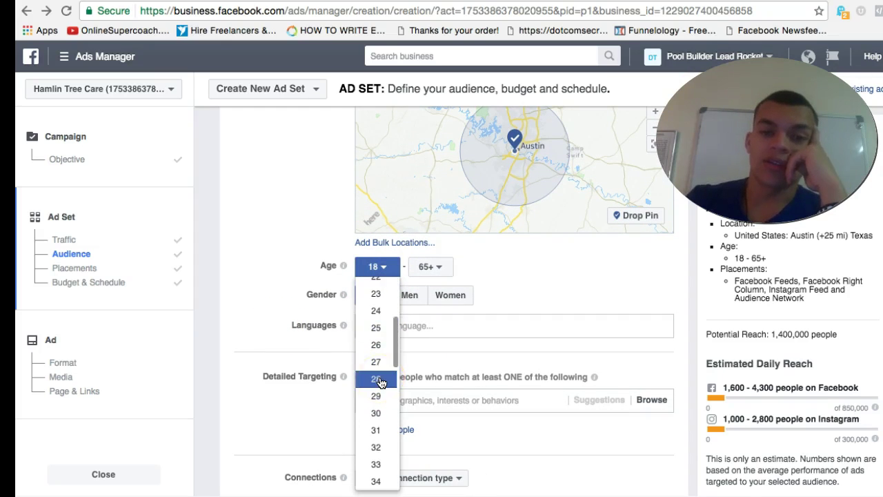
click(389, 329)
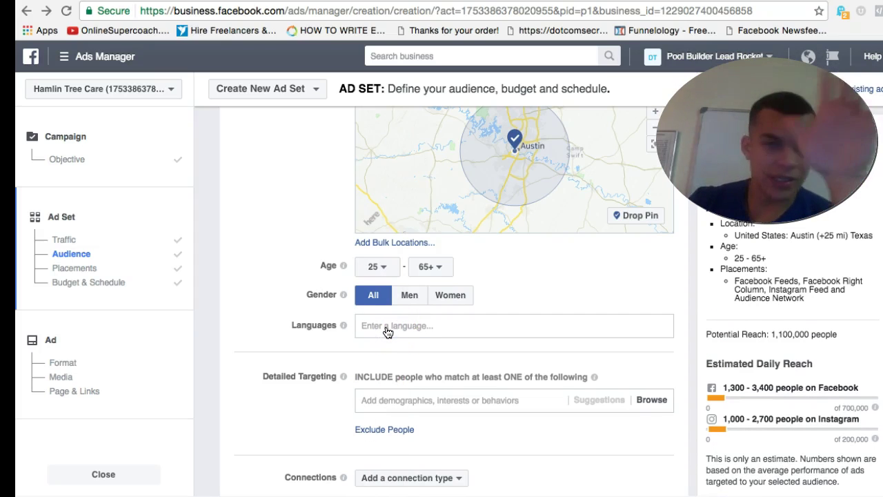
click(430, 267)
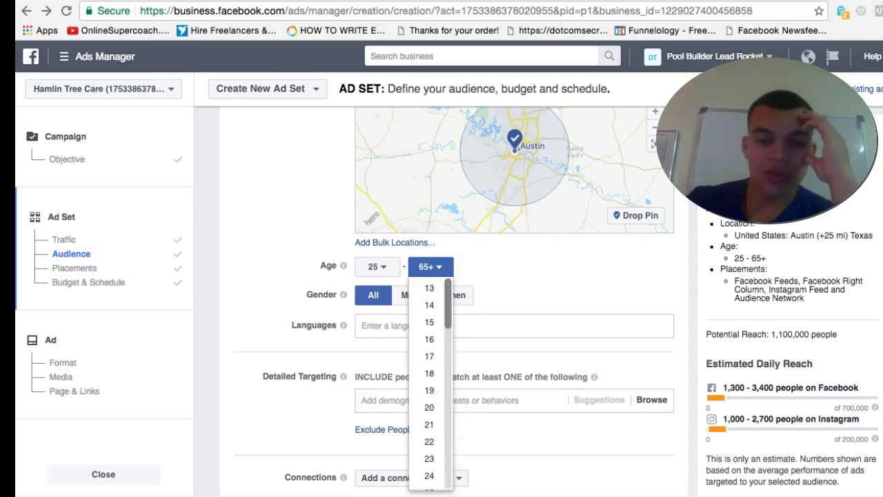
click(525, 311)
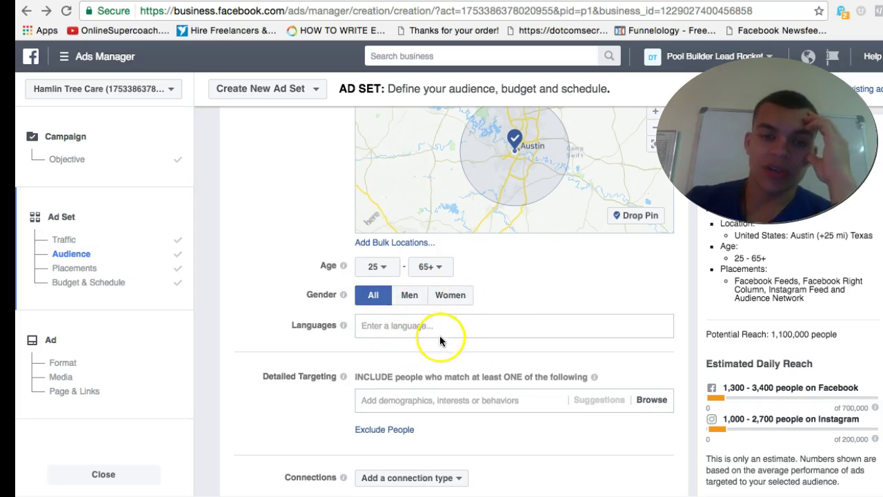
- Examine the Detailed Targeting section and the categories it offers for browsing
scroll(439, 336, down, 2)
click(434, 282)
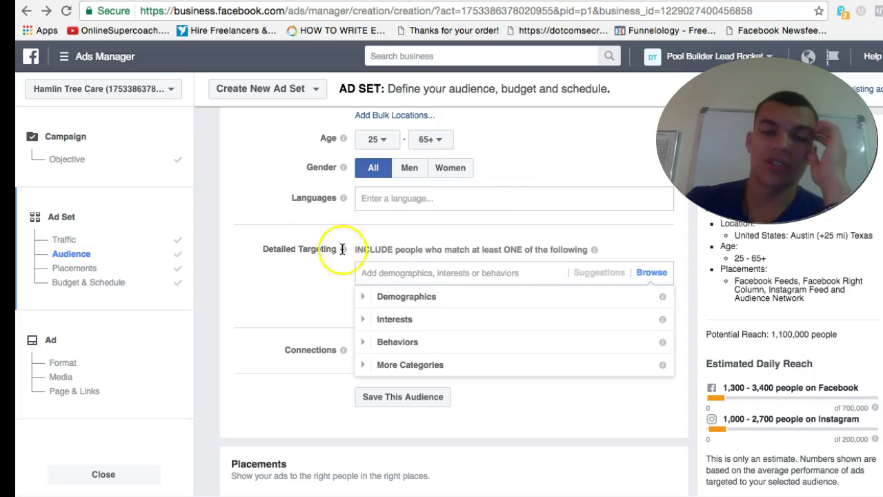
mouse_move(343, 250)
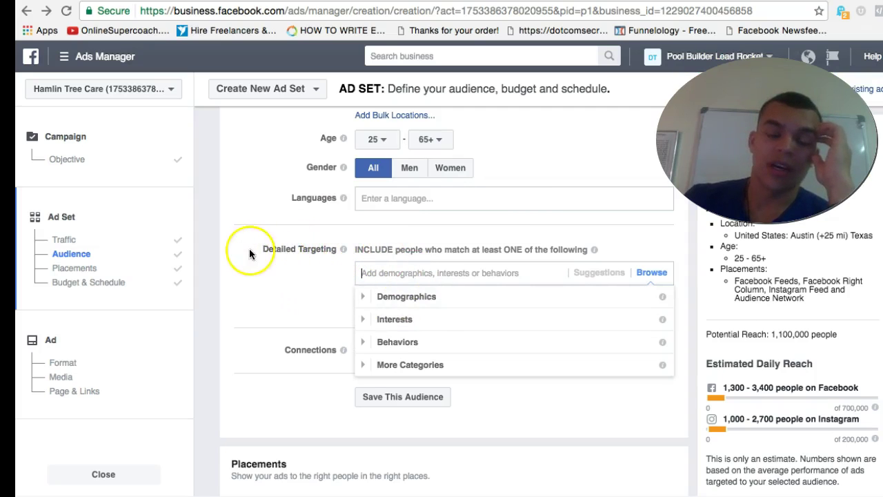
click(306, 250)
triple_click(335, 249)
click(307, 259)
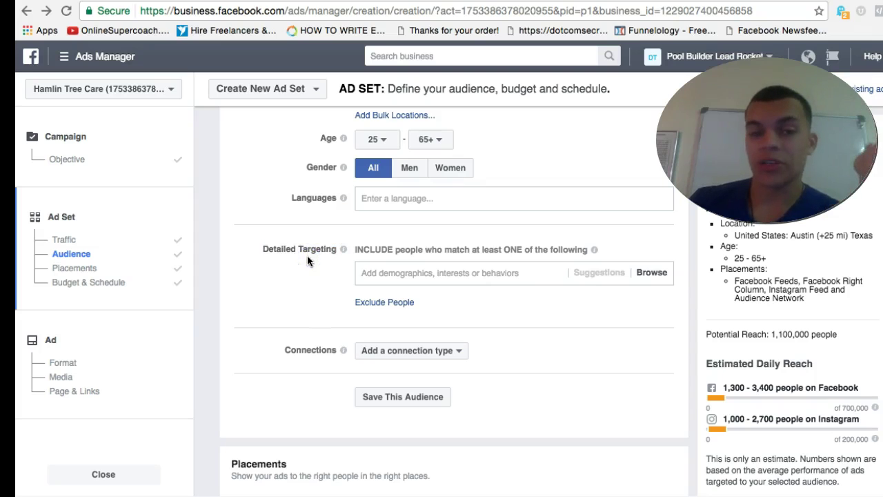
click(304, 251)
double_click(305, 249)
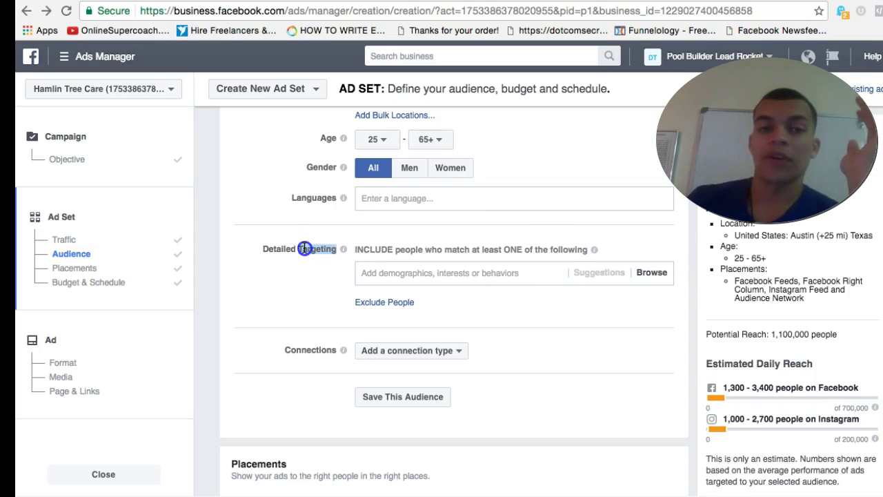
click(373, 271)
click(296, 272)
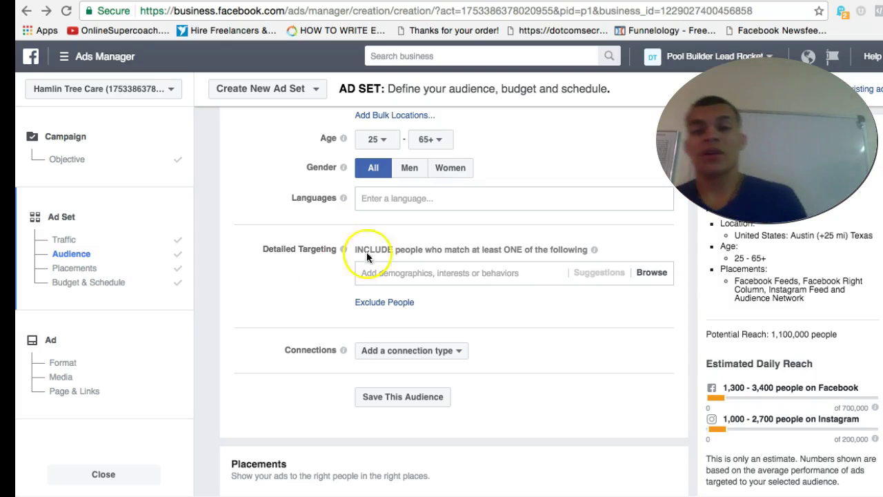
- Add the Home Ownership demographics "Homeowners" and "First time homebuyer" to the detailed targeting
click(439, 276)
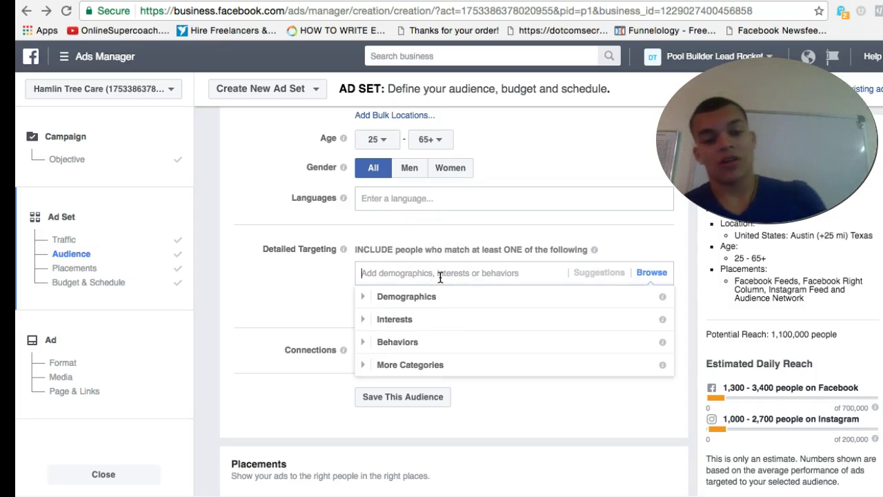
text(homeowners)
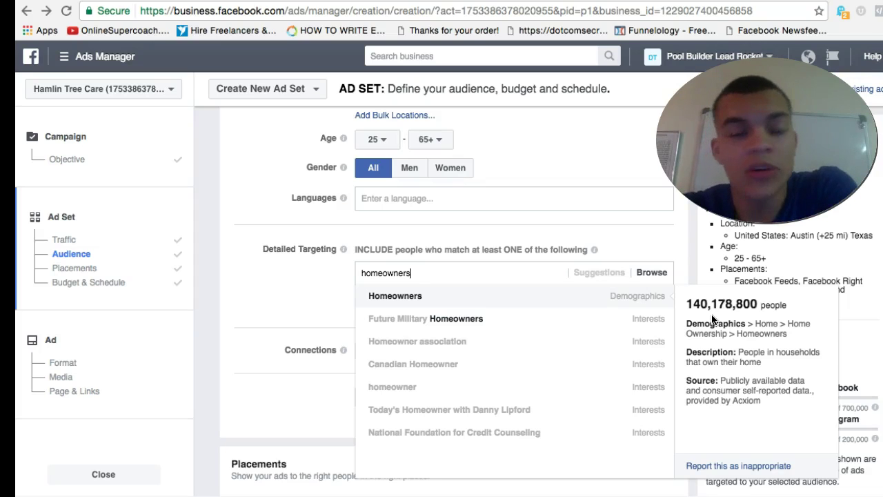
click(644, 298)
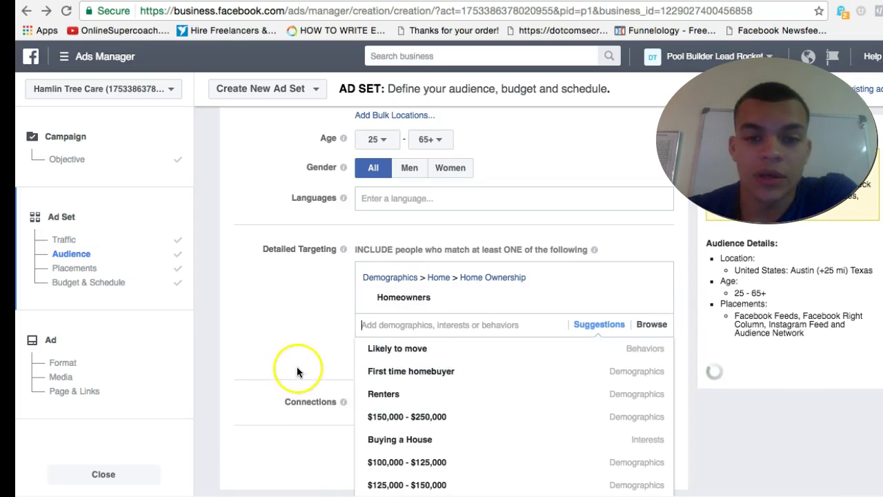
click(296, 367)
click(472, 325)
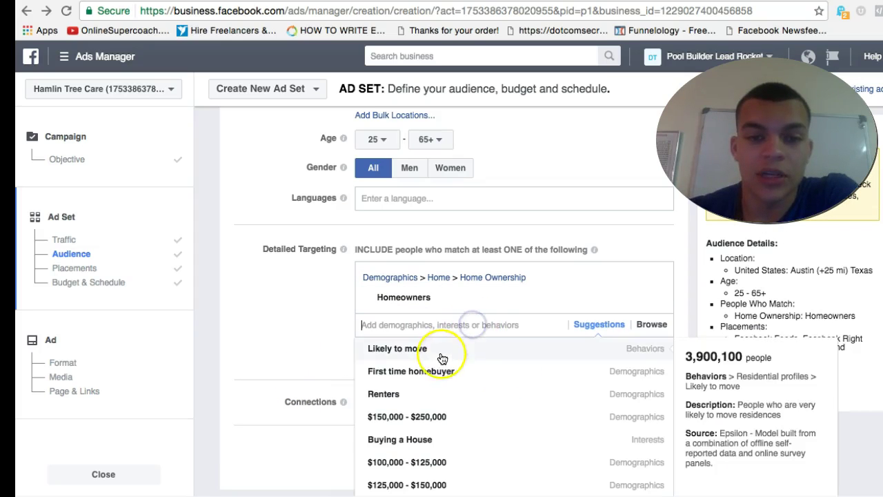
click(443, 371)
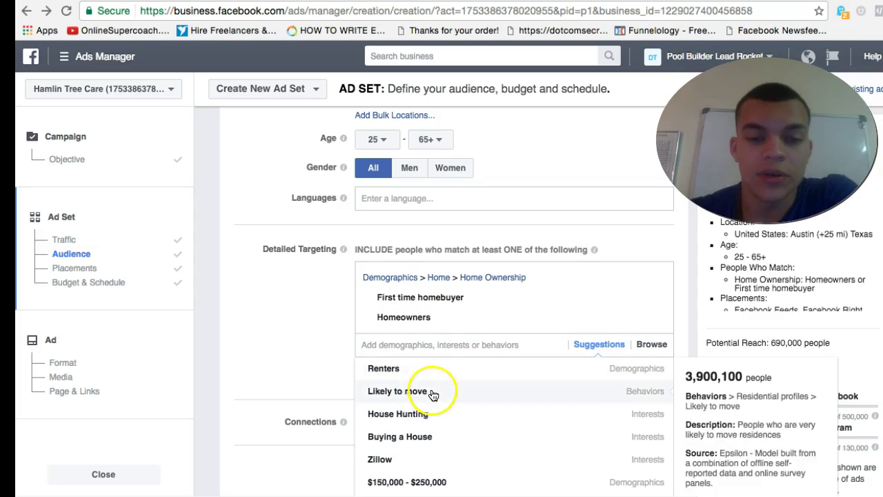
scroll(322, 323, down, 3)
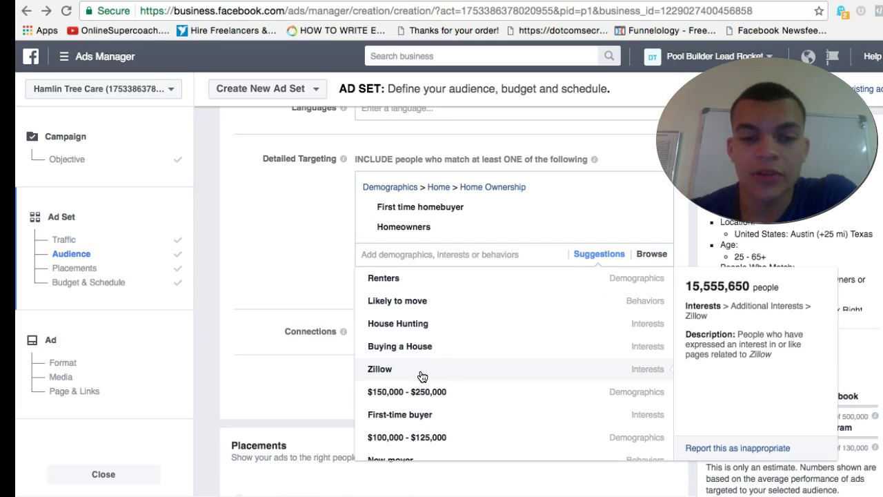
click(267, 246)
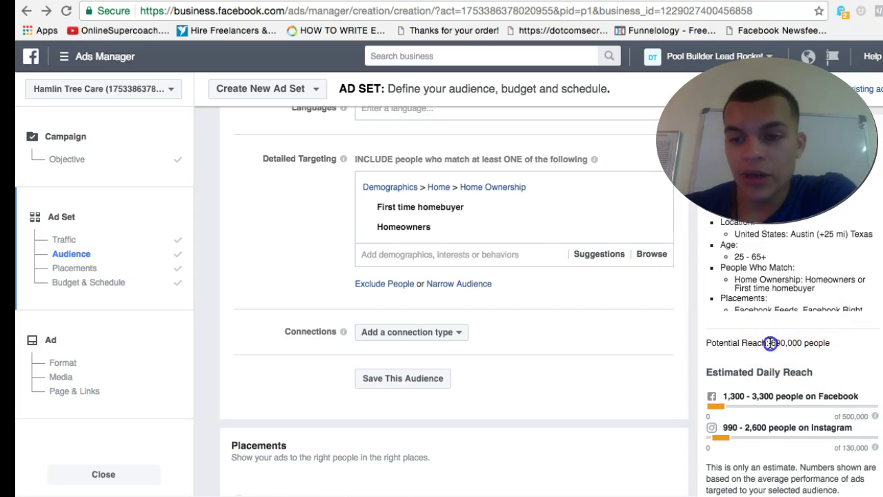
- Check the audience's potential reach and examine the available connection types
drag(772, 343, 844, 343)
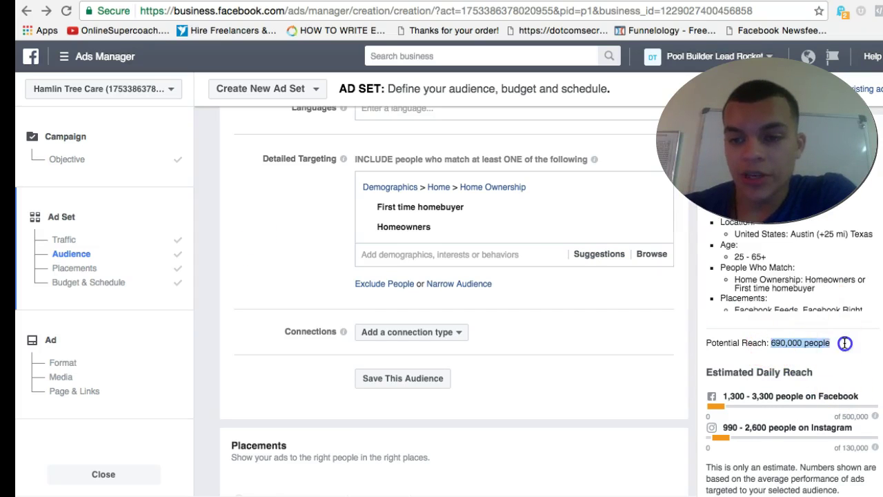
triple_click(782, 344)
click(804, 341)
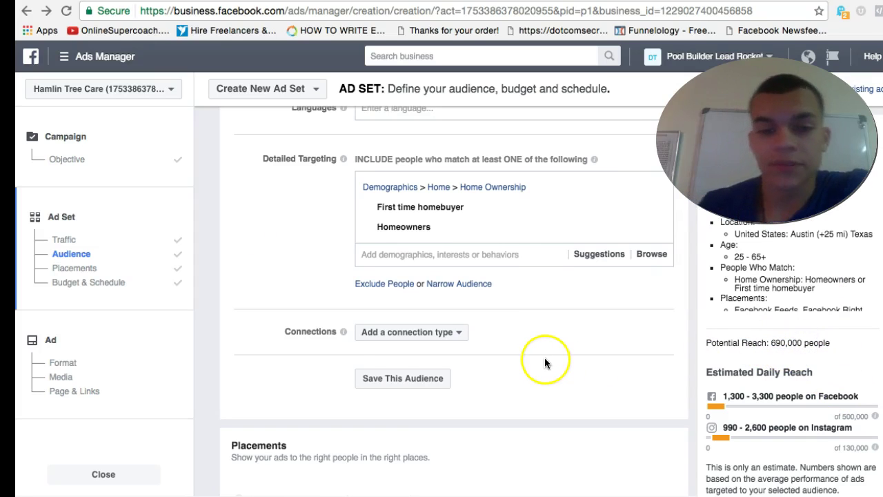
scroll(544, 357, down, 1)
scroll(408, 326, down, 2)
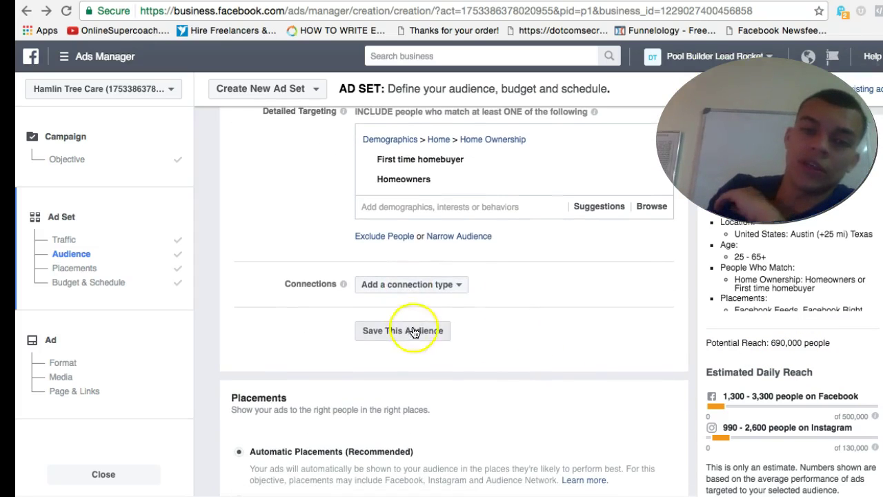
click(437, 285)
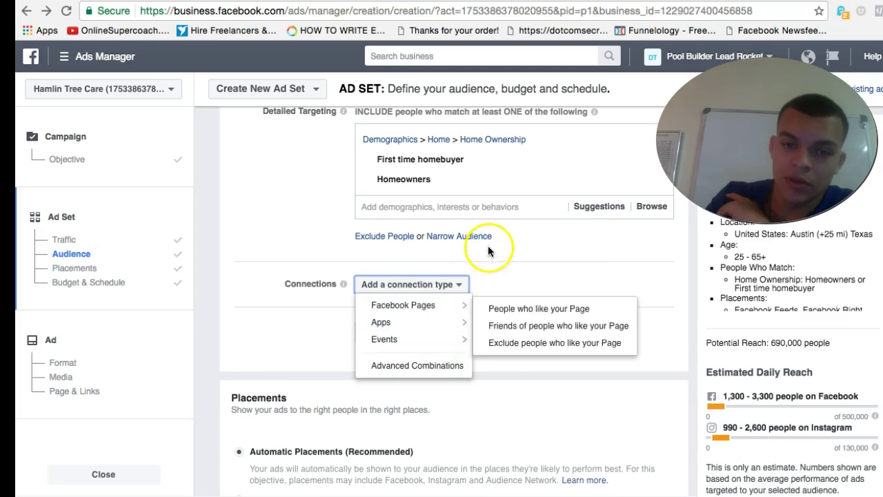
click(494, 274)
click(445, 335)
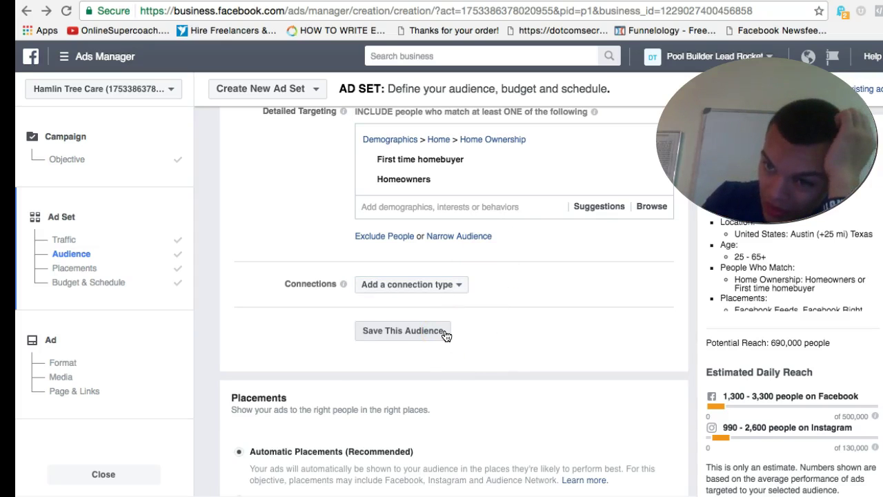
- Switch to Edit Placements and exclude Audience Network and Instagram, keeping only the Facebook platform
scroll(446, 334, down, 3)
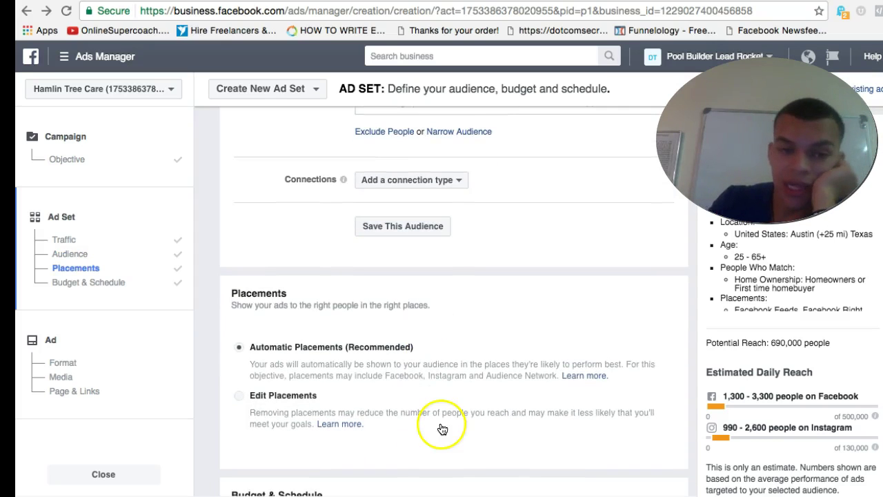
click(326, 410)
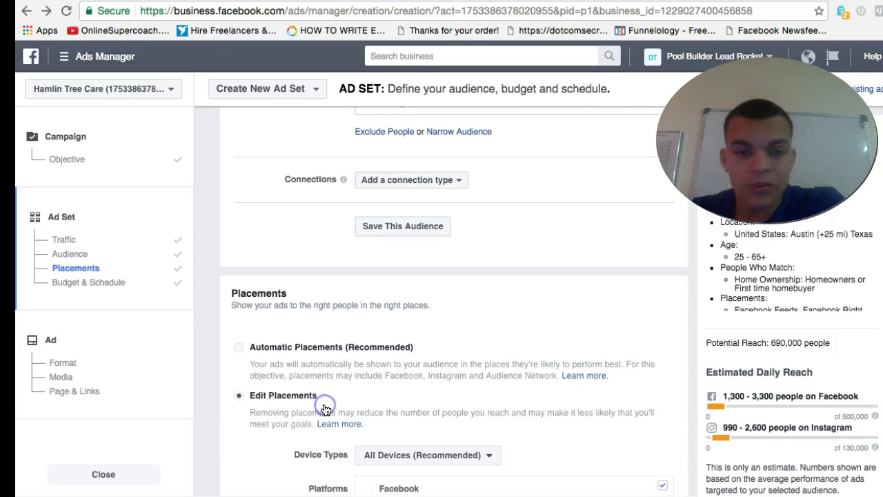
scroll(326, 407, down, 5)
mouse_move(595, 300)
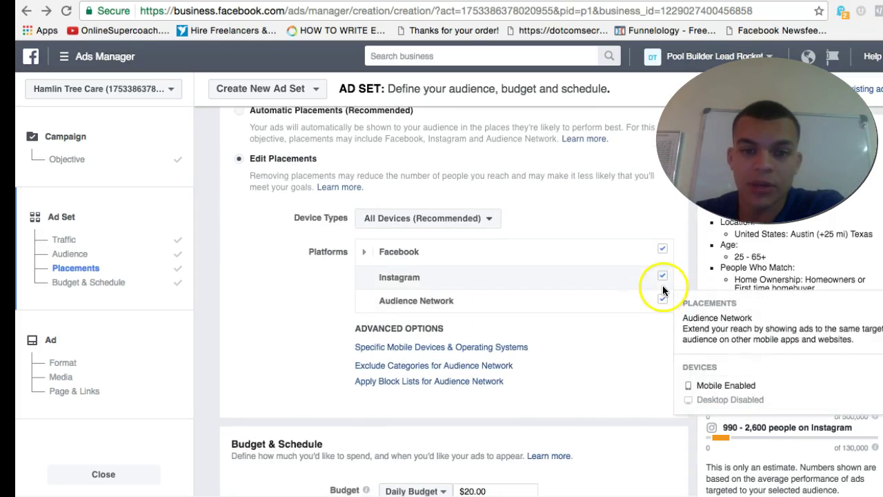
mouse_move(661, 280)
mouse_move(666, 301)
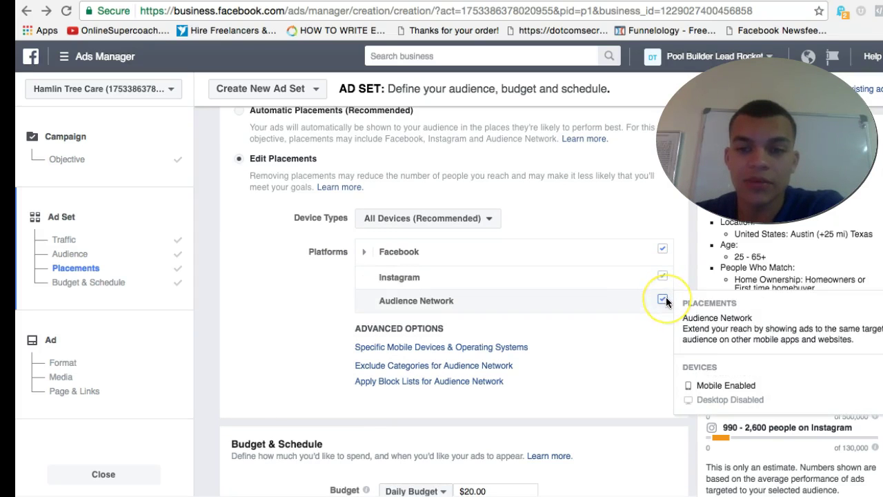
click(664, 301)
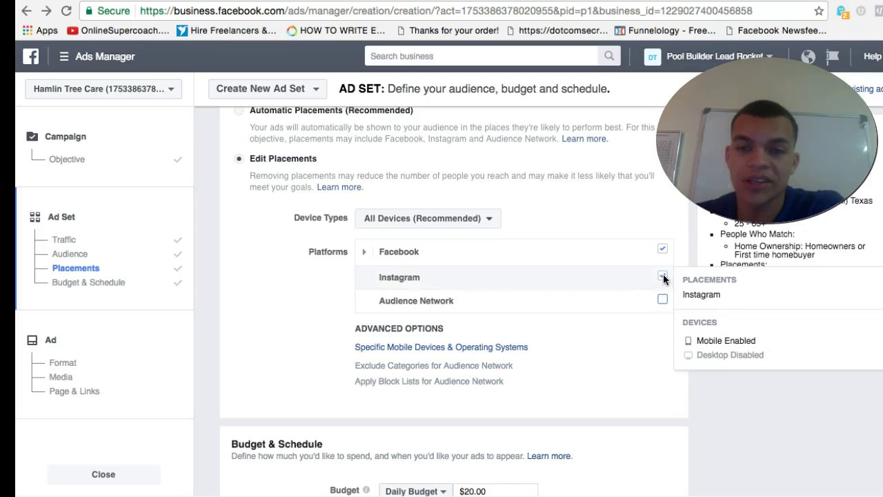
click(663, 276)
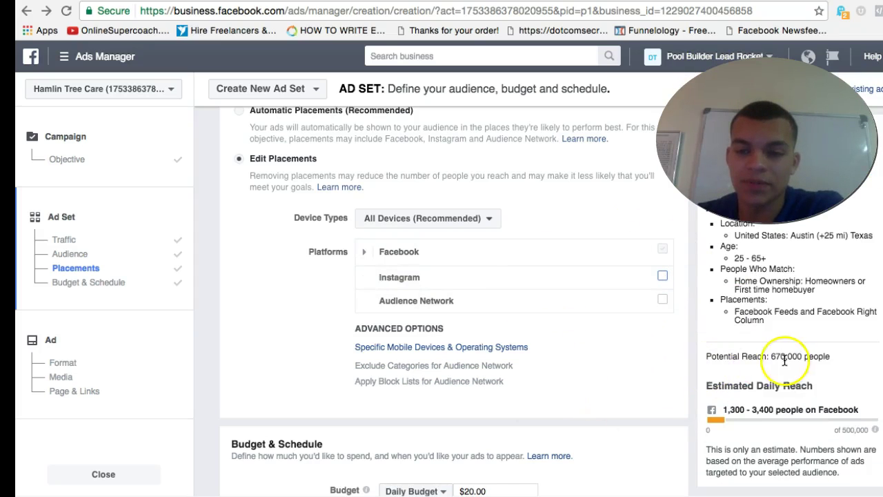
- Review the potential reach for the chosen placements, the platform selection and the Budget & Schedule settings
drag(771, 357, 818, 356)
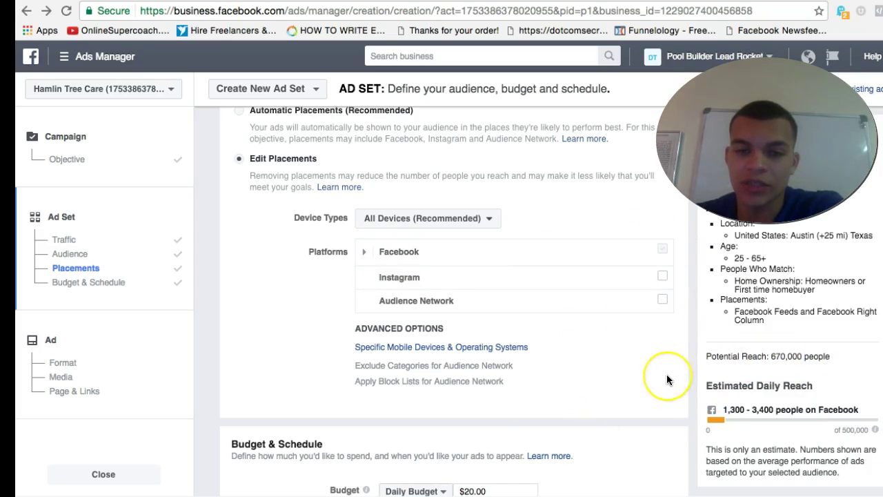
scroll(668, 379, down, 3)
scroll(667, 376, down, 1)
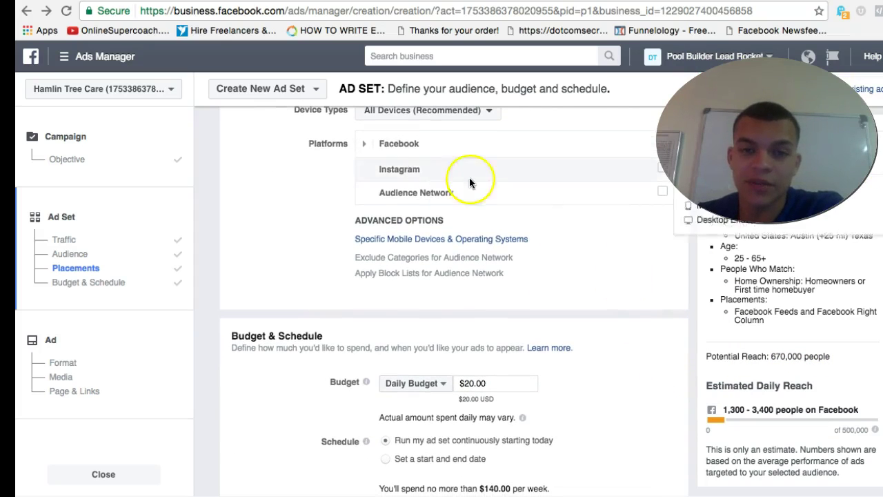
click(545, 213)
mouse_move(481, 173)
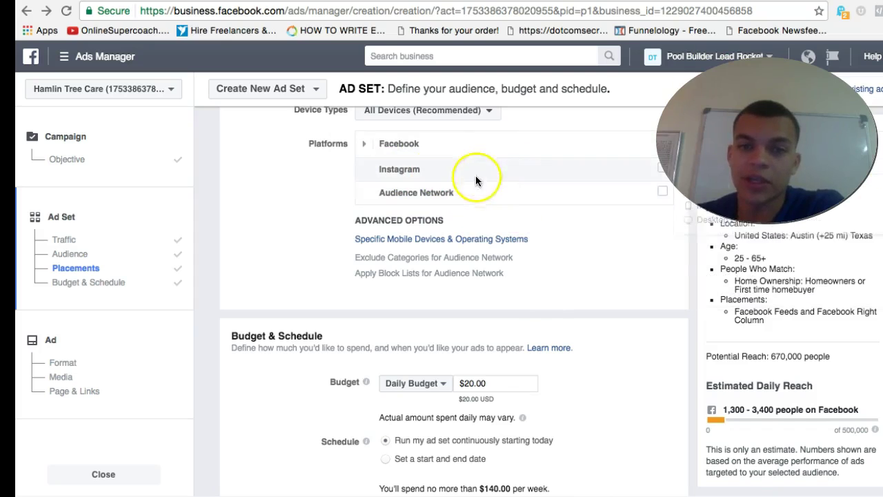
mouse_move(506, 181)
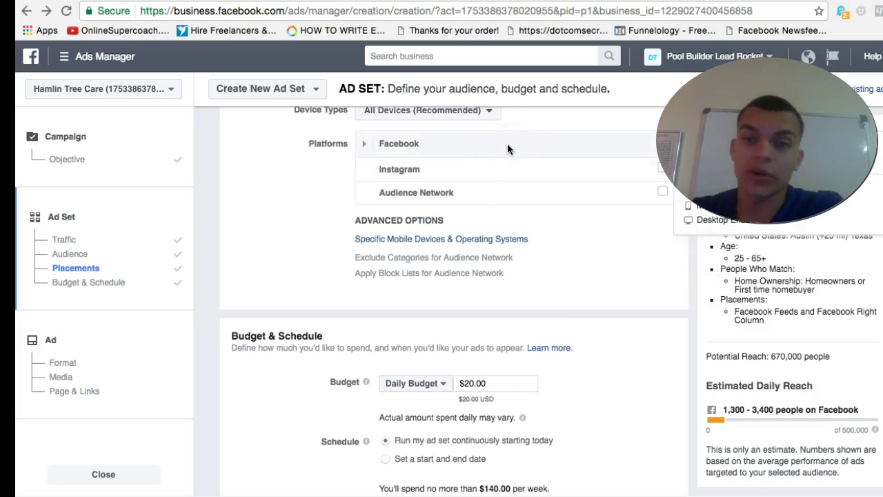
scroll(576, 327, down, 2)
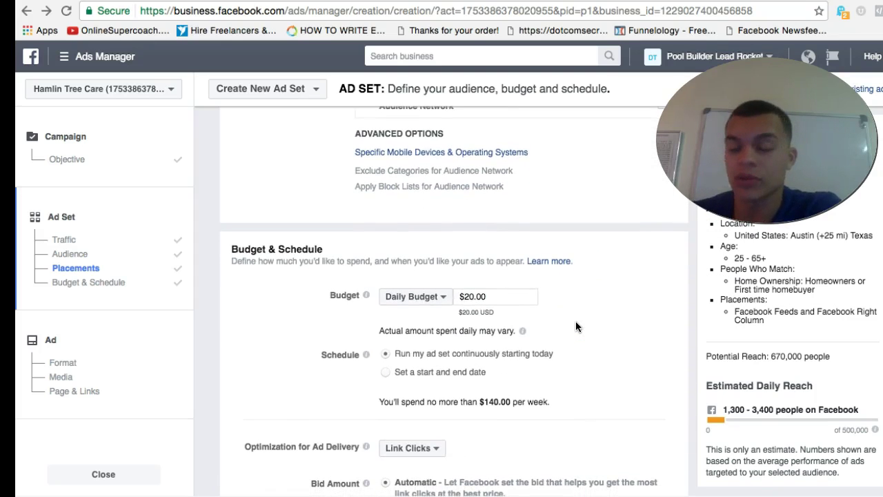
scroll(576, 321, up, 3)
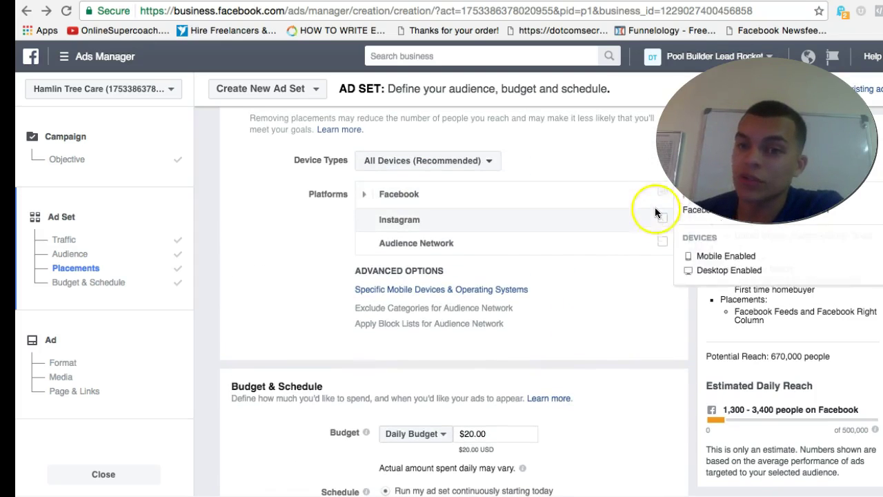
scroll(544, 314, down, 3)
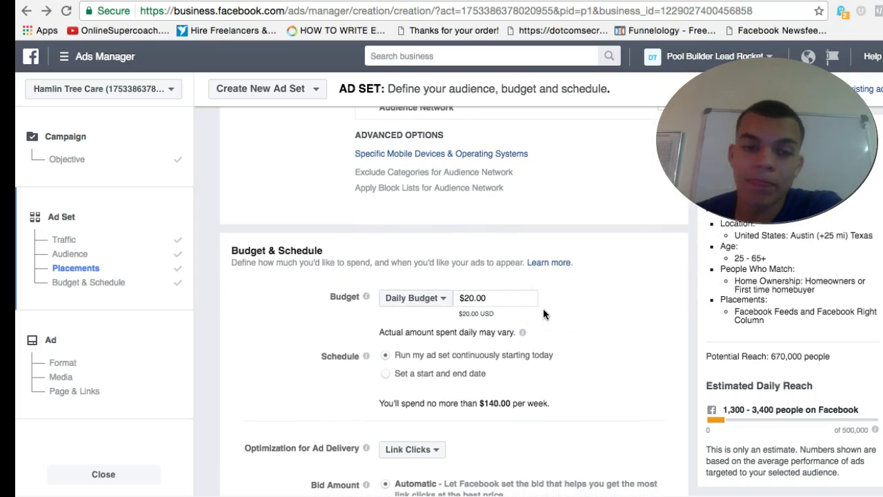
- Set the ad set's daily budget to $5.00
click(483, 298)
click(532, 300)
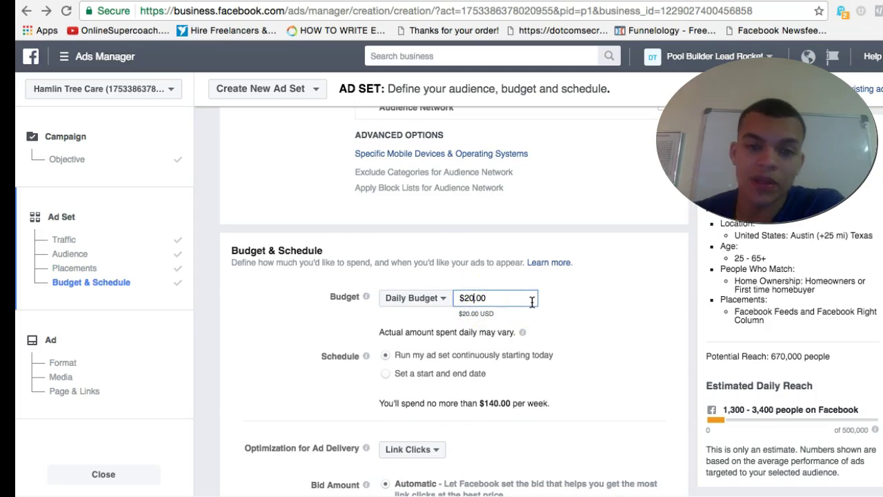
key(BackSpace)
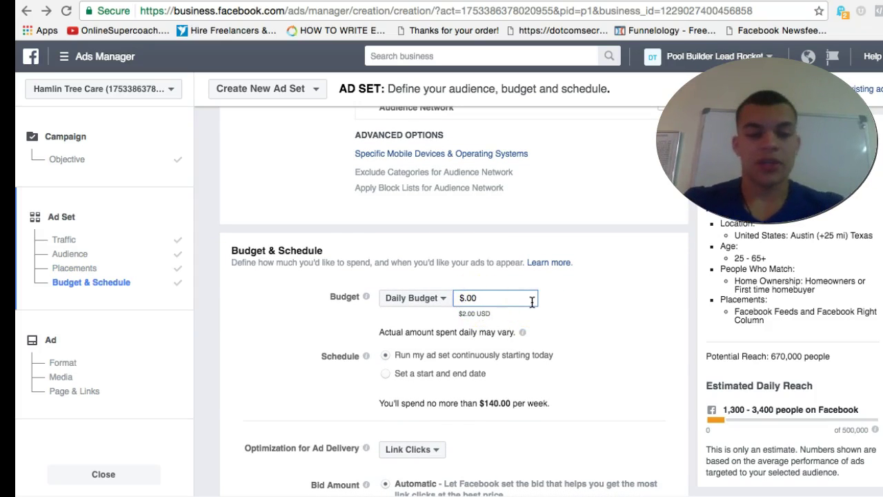
click(572, 338)
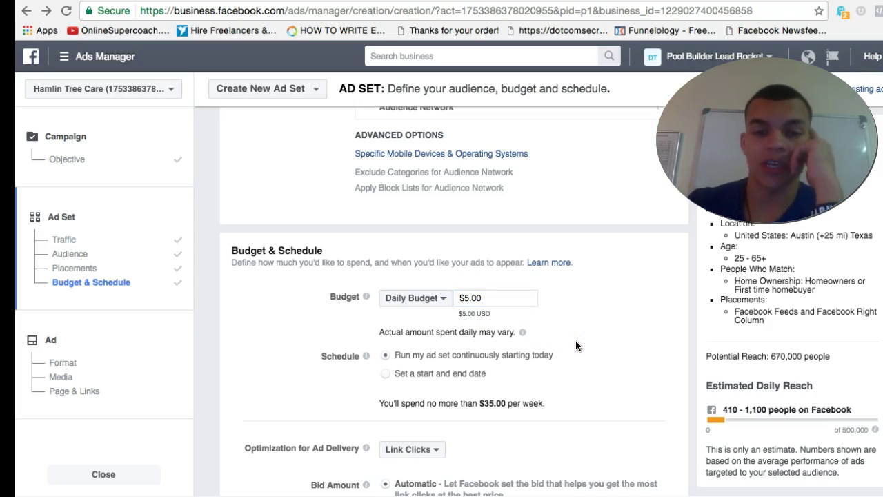
scroll(576, 346, down, 1)
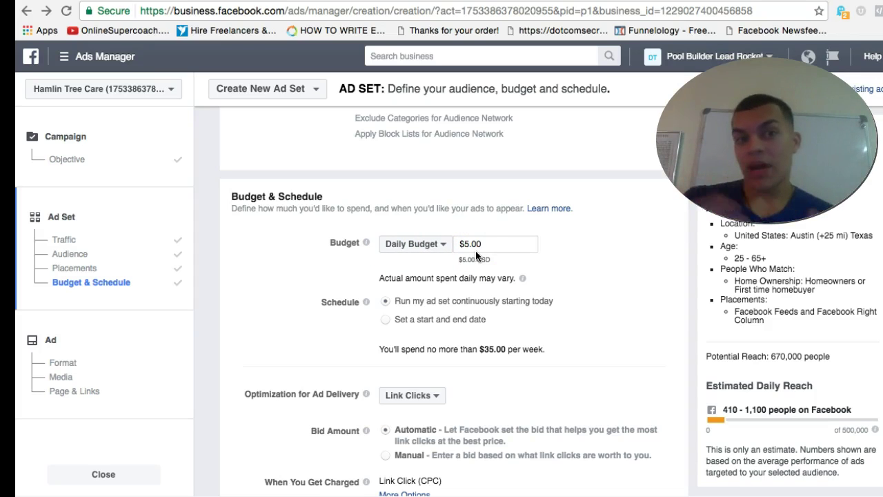
scroll(475, 250, down, 1)
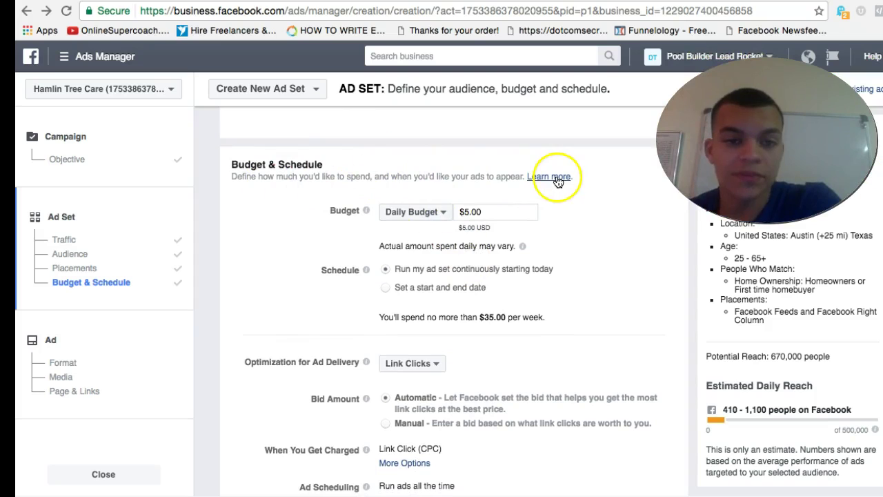
- Switch the budget type to Lifetime Budget and inspect its start and end date schedule
click(441, 212)
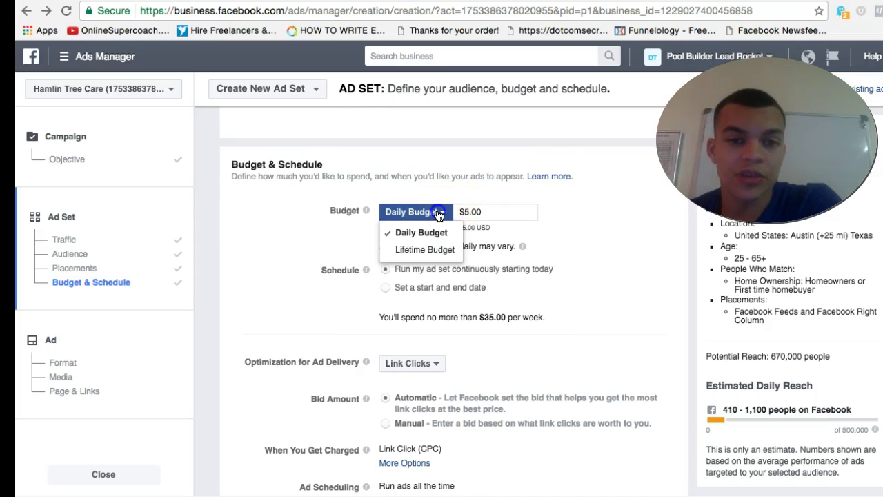
click(434, 251)
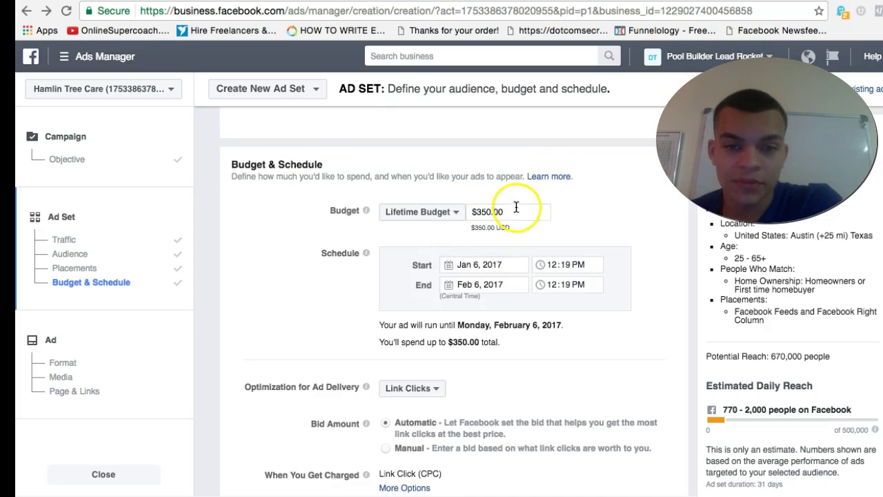
click(511, 264)
click(655, 239)
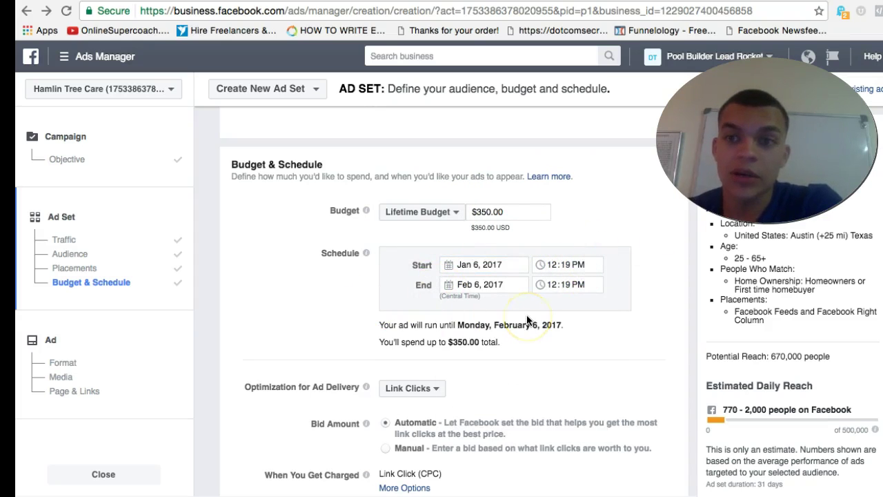
click(493, 246)
click(483, 316)
- Switch back to a Daily Budget of $5.00 and set the ad set to run continuously starting today
click(456, 212)
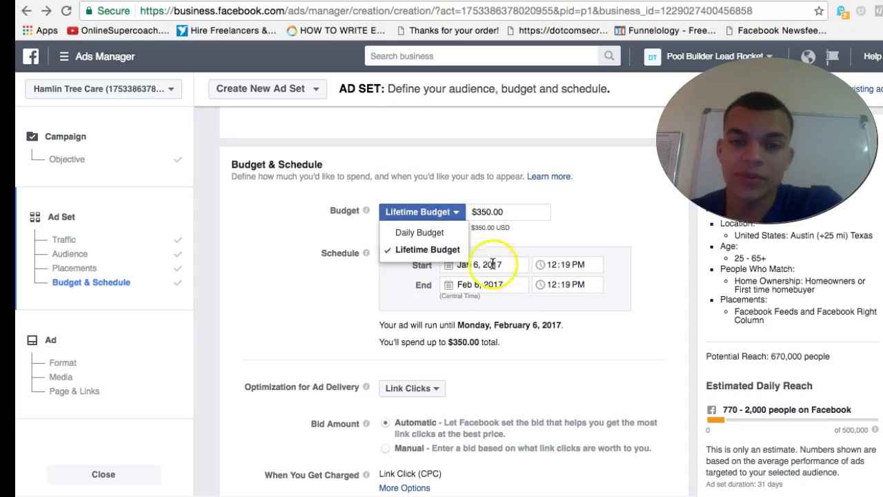
click(442, 234)
click(469, 212)
key(BackSpace)
key(BackSpace)
text(5)
click(602, 302)
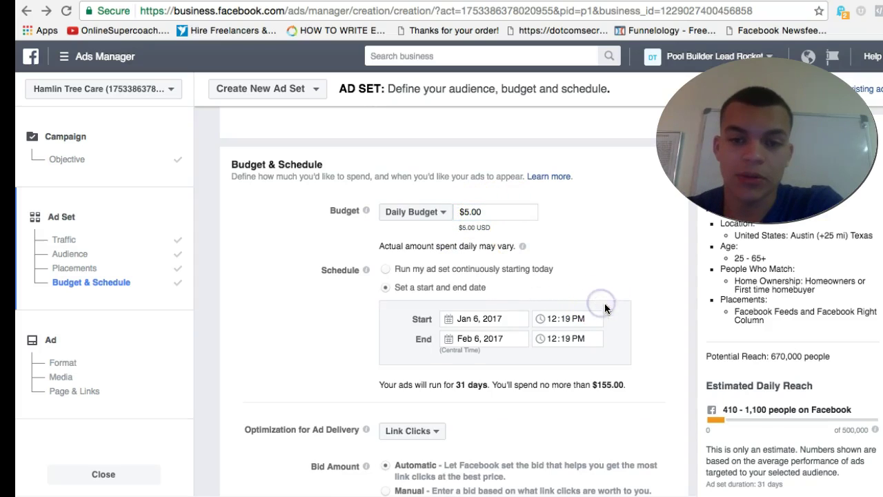
click(385, 269)
- Check the available ad delivery optimization choices and switch the bid amount to Manual
scroll(361, 317, down, 5)
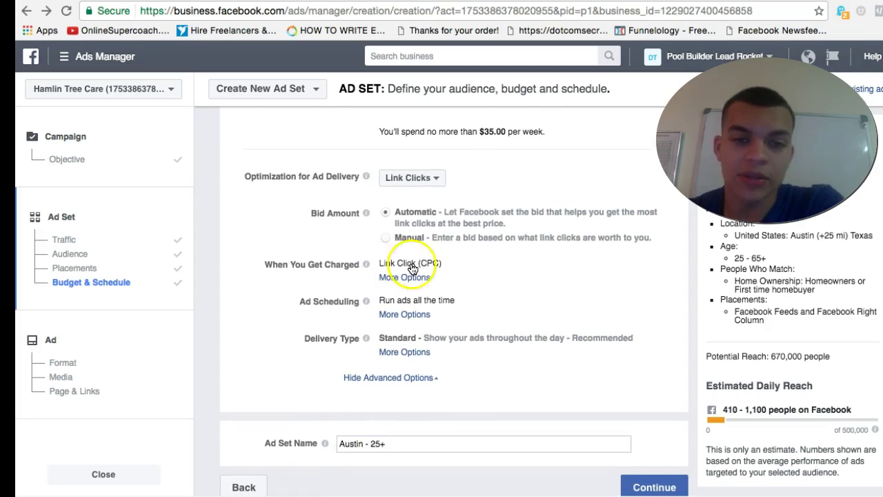
click(439, 174)
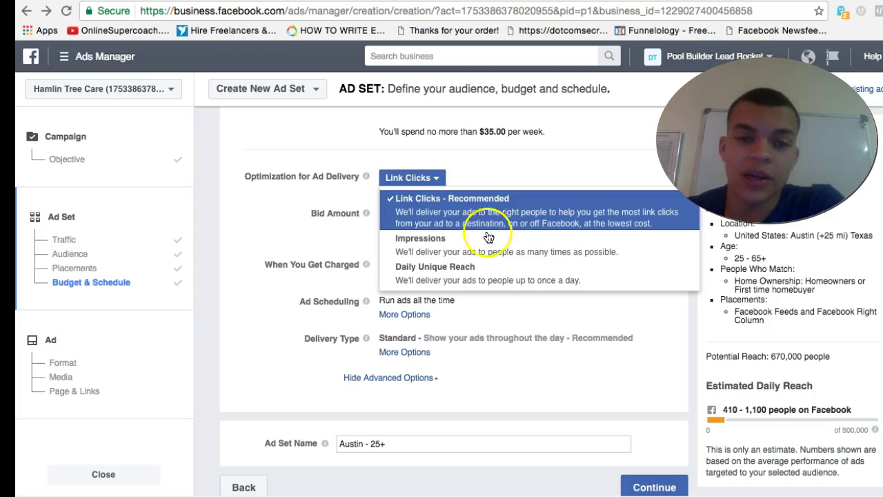
click(525, 171)
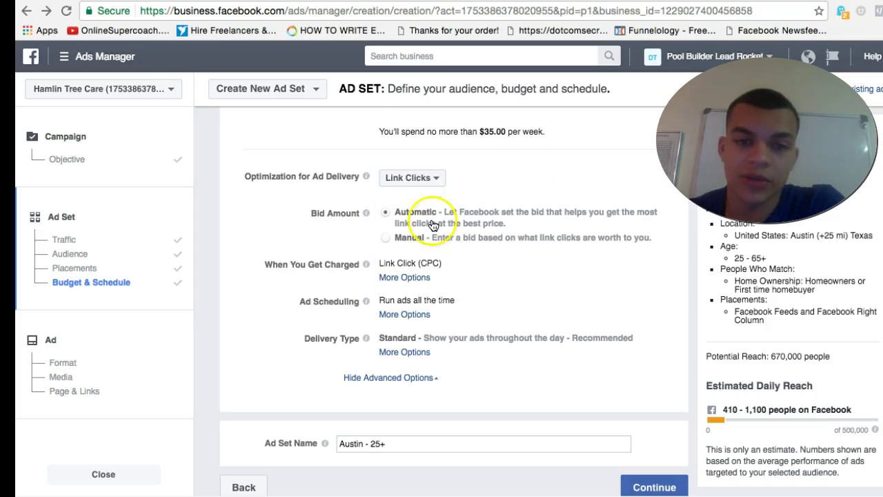
click(386, 243)
scroll(531, 309, down, 1)
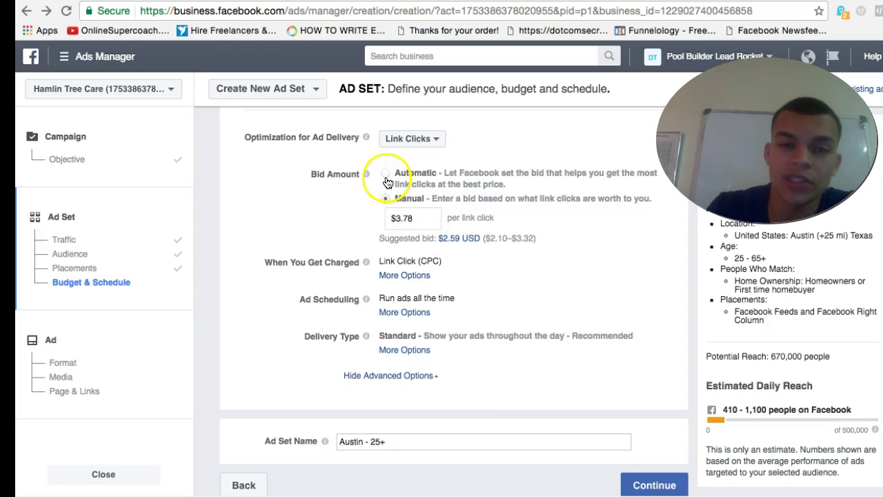
scroll(517, 300, down, 1)
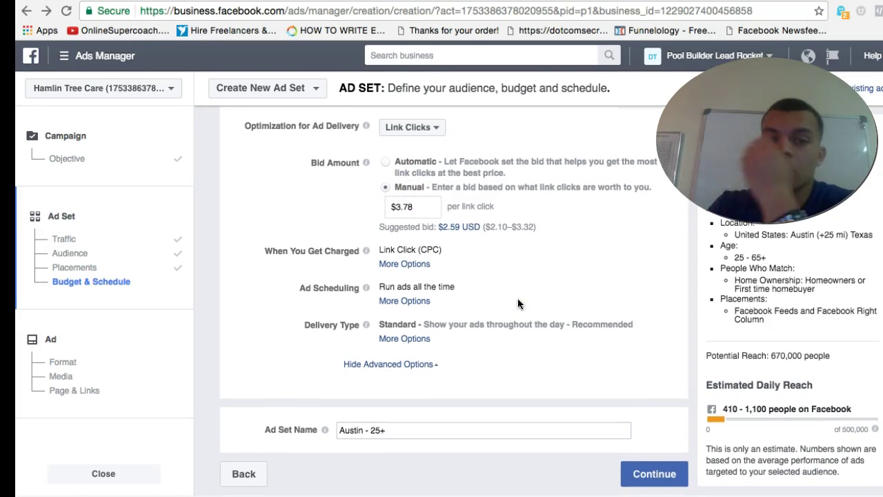
- Show the options for when charges apply and try to continue with the ad set "Austin - 25+"
click(421, 266)
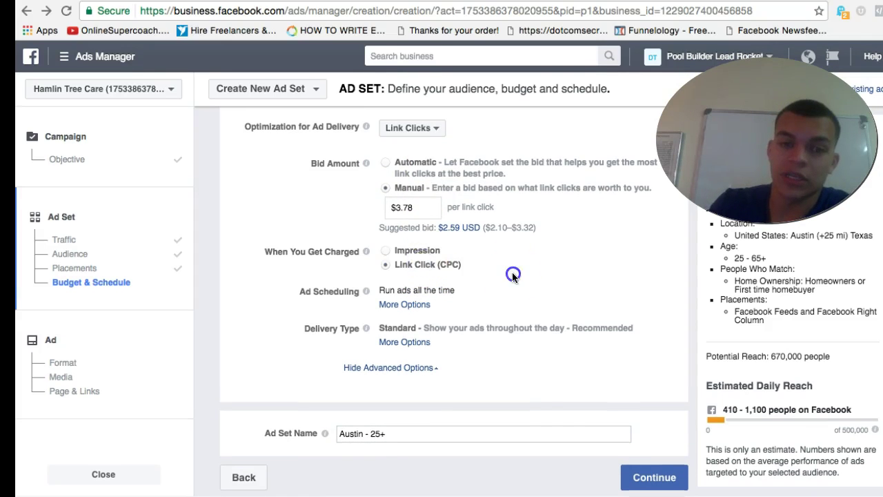
scroll(493, 304, down, 1)
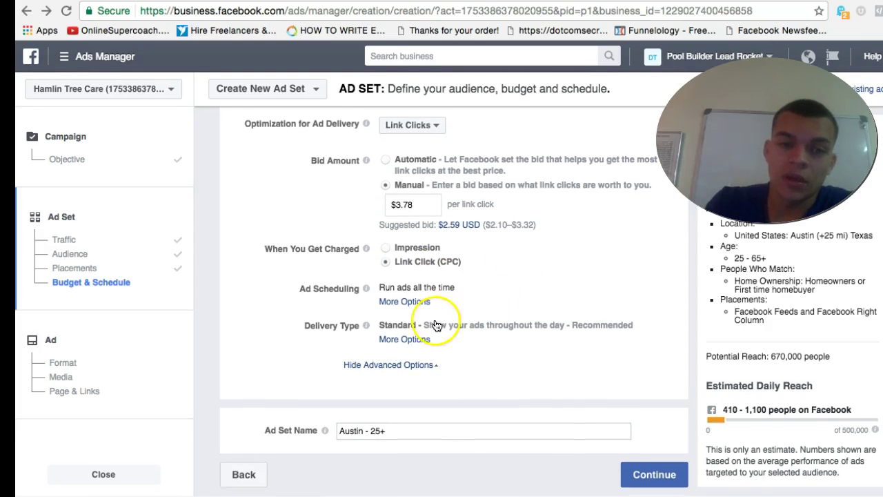
click(476, 436)
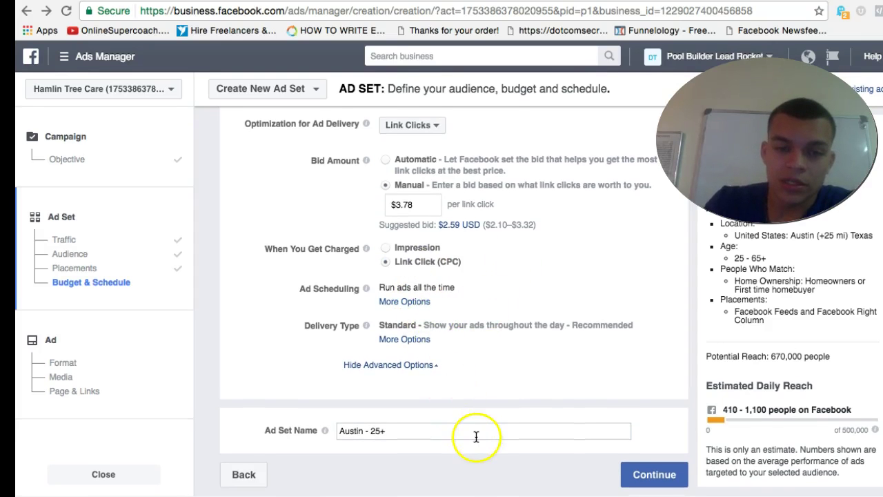
click(627, 474)
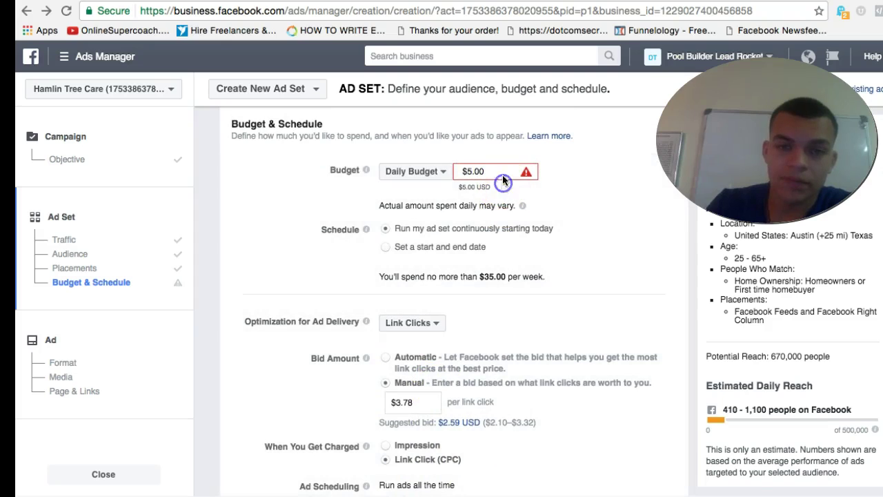
- Set the bid amount back to Automatic to resolve the budget error, and continue to the ad section
mouse_move(527, 181)
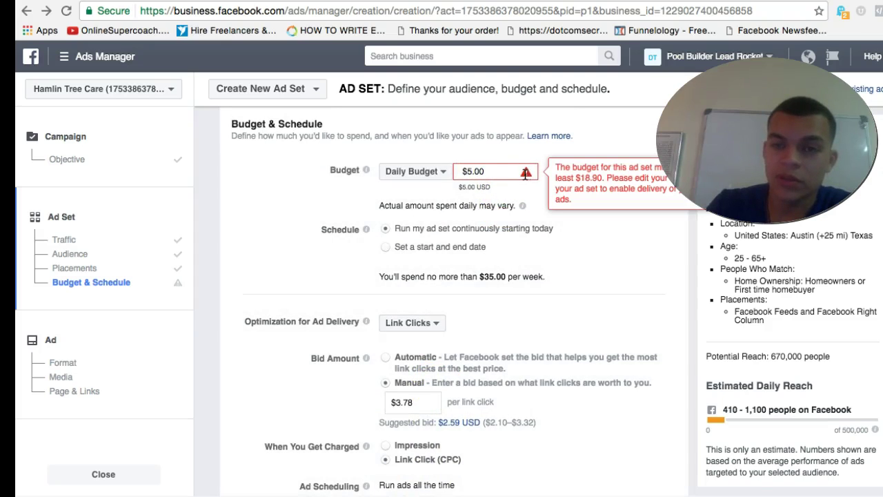
scroll(535, 351, down, 3)
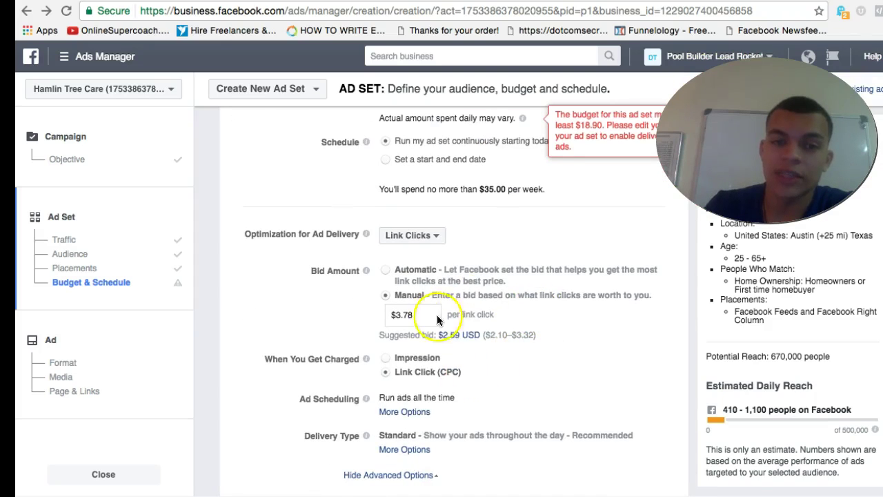
scroll(445, 320, up, 5)
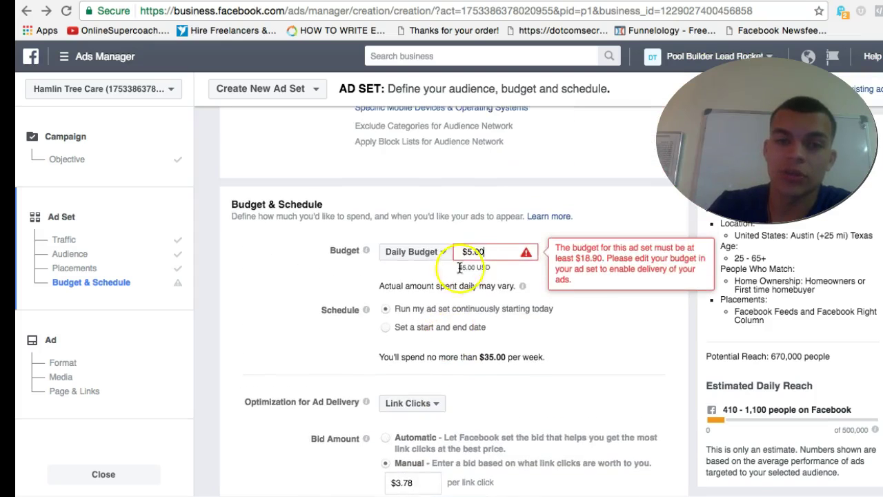
scroll(463, 324, down, 2)
click(411, 368)
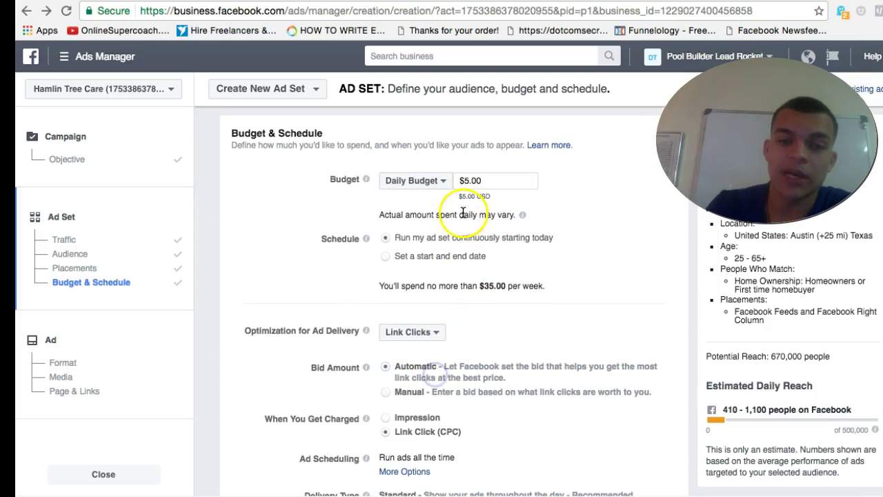
click(481, 181)
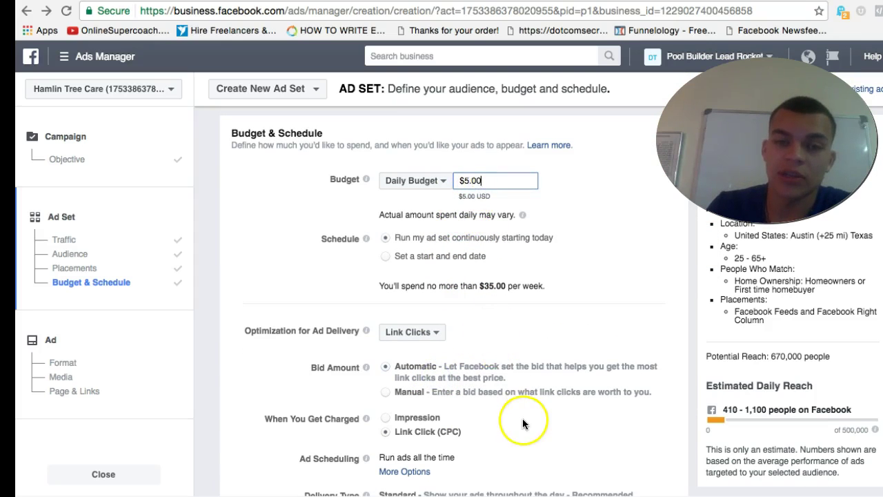
scroll(525, 418, down, 5)
click(661, 475)
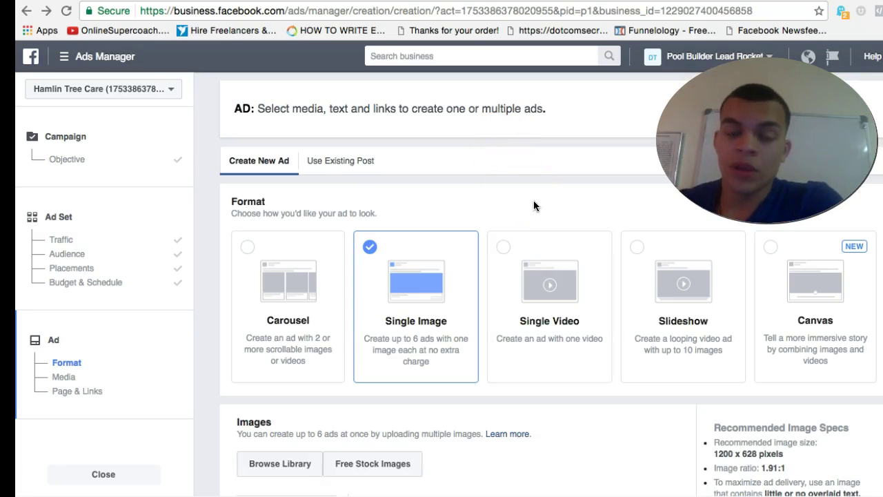
- Search the free stock images for "Tree" and add the photo of a woman and girl decorating a Christmas tree to the ad
scroll(534, 201, down, 1)
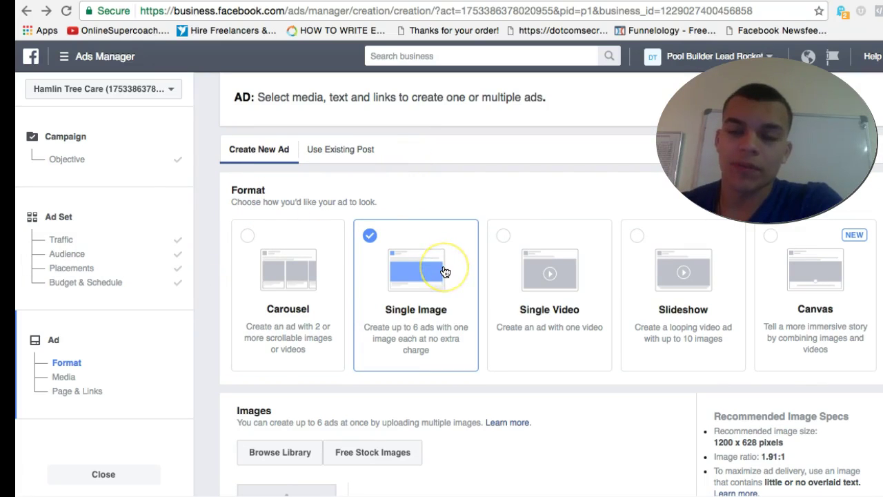
click(539, 325)
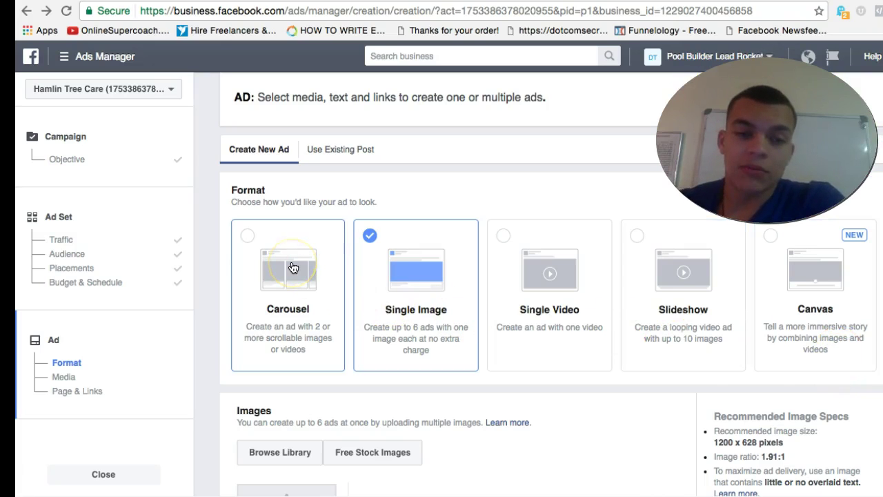
scroll(293, 268, down, 1)
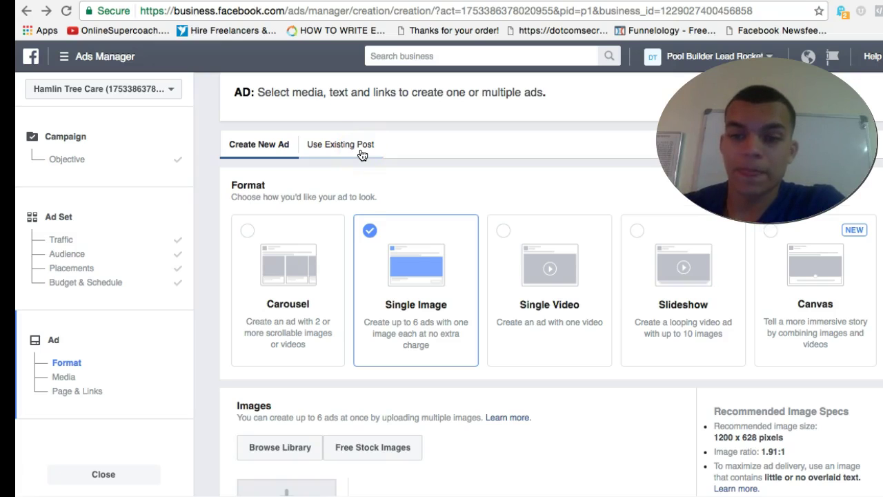
scroll(362, 154, down, 5)
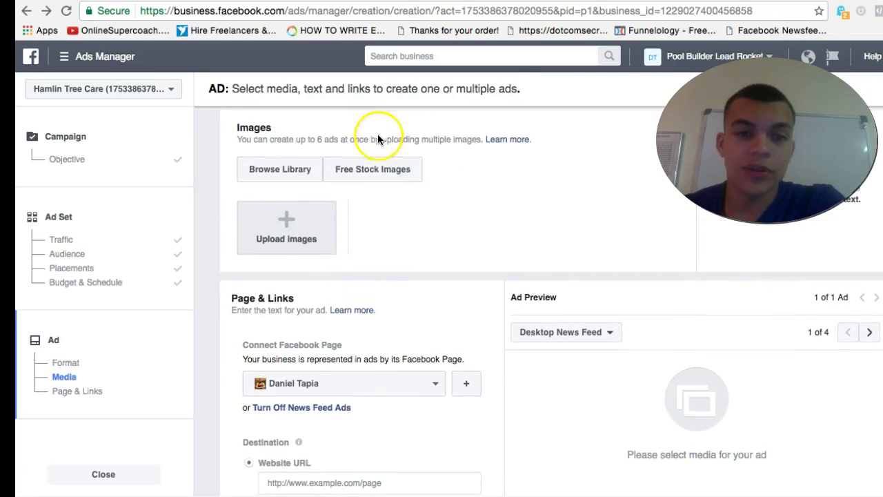
click(378, 157)
click(375, 147)
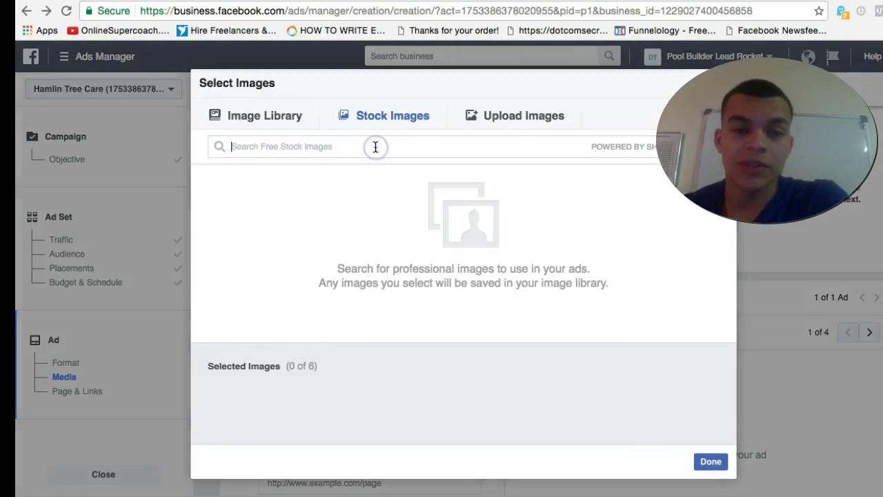
text(T)
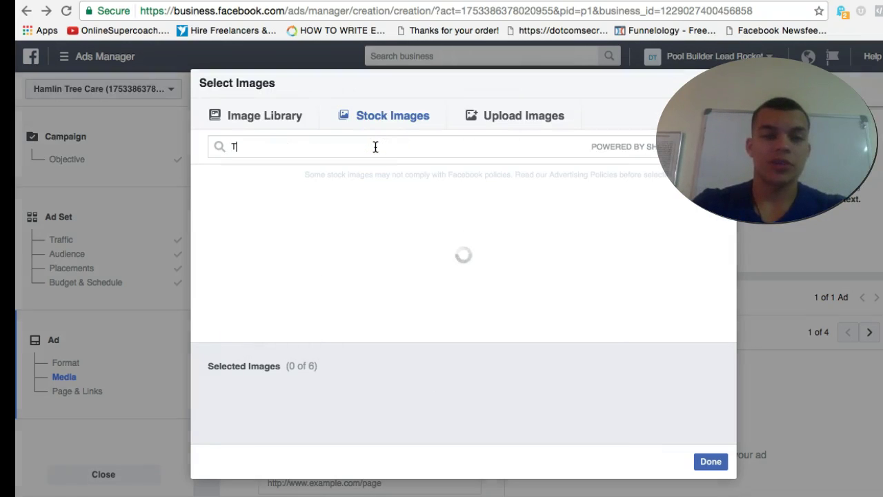
text(ree)
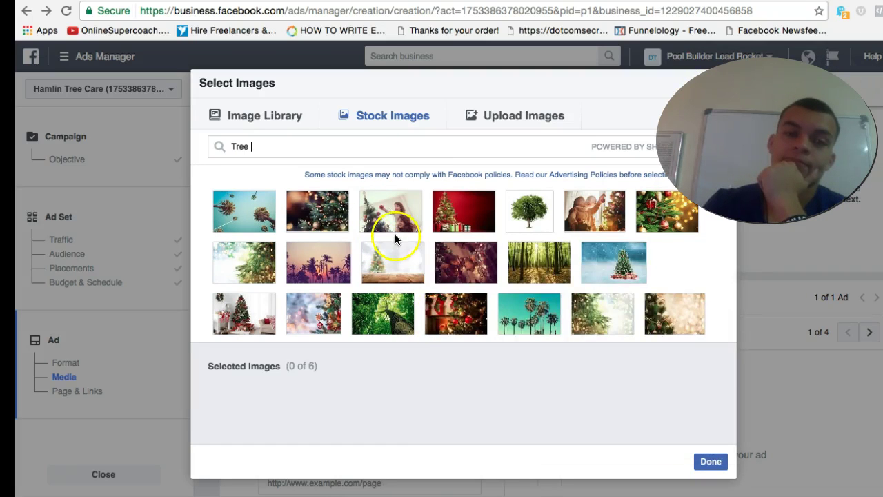
mouse_move(395, 226)
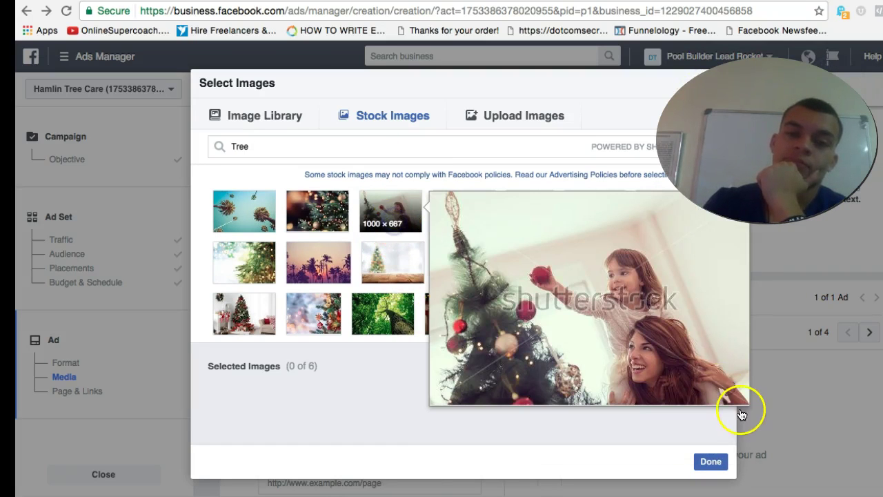
click(710, 462)
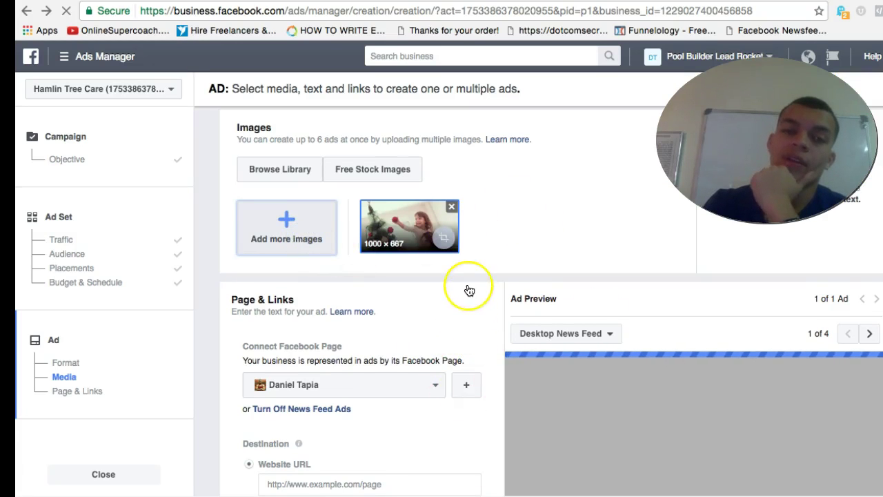
- Reopen the free stock images for "Tree" and select the photo of a sunlit forest with tall trunks as an additional ad image
click(324, 243)
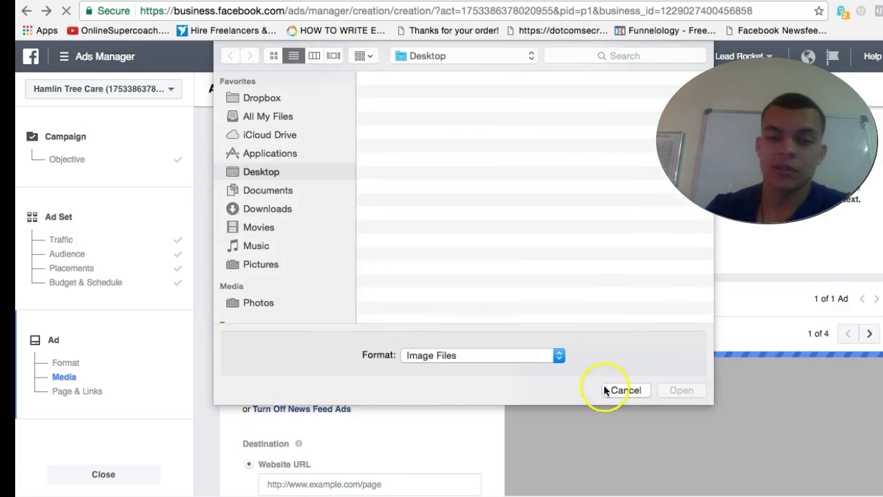
click(625, 391)
click(349, 172)
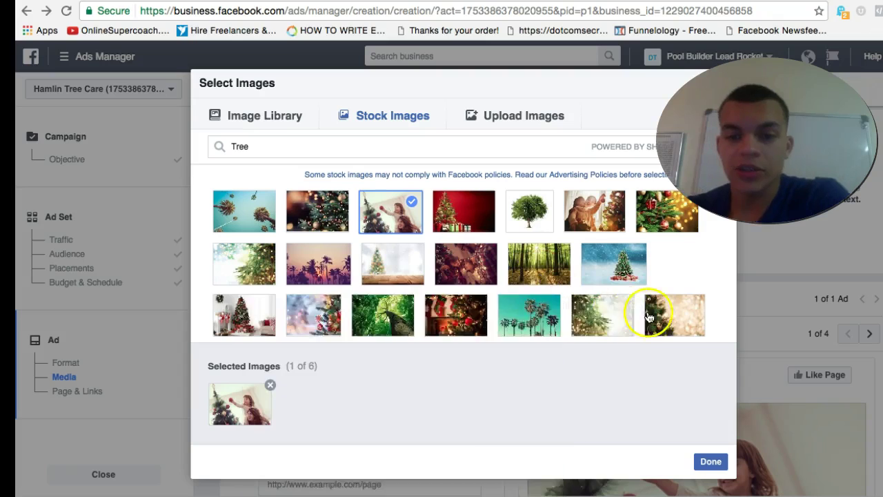
click(566, 267)
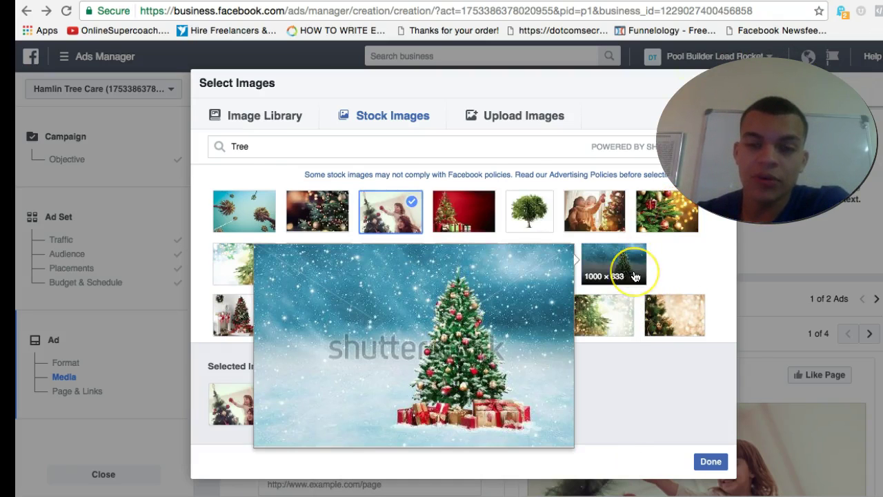
- Add the stock image of a single spreading green tree on a white background to the selected images
scroll(633, 273, down, 3)
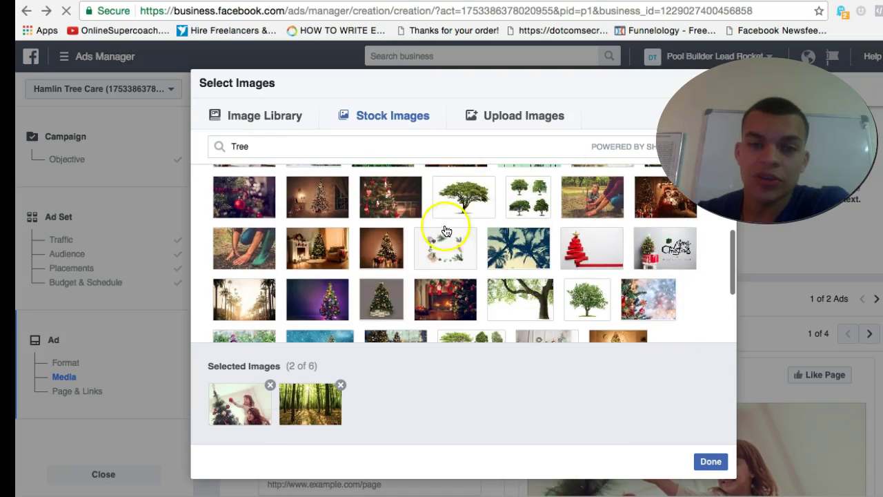
mouse_move(408, 215)
scroll(359, 234, down, 3)
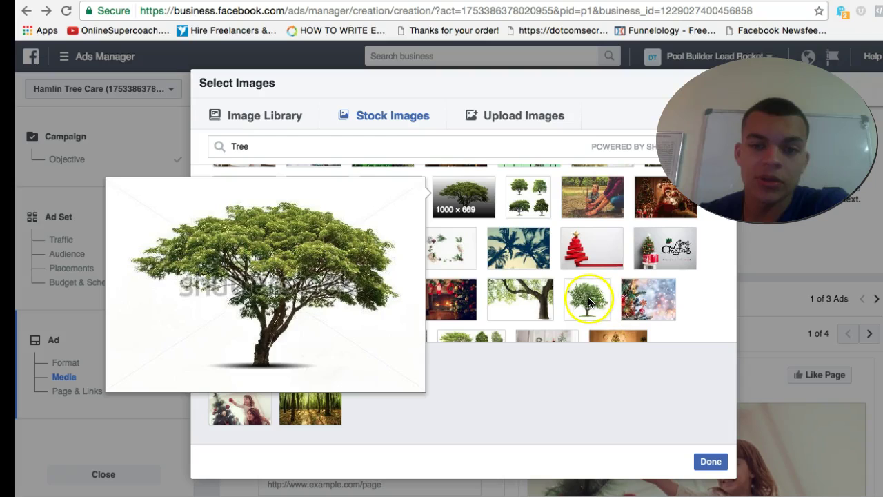
mouse_move(227, 246)
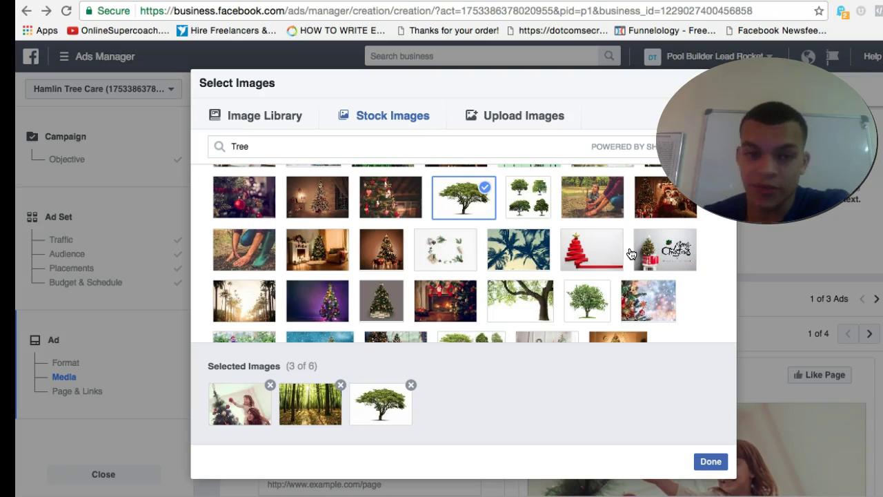
- Add the stock photo of a green evergreen forest and confirm the image selection for the ads
scroll(621, 263, down, 3)
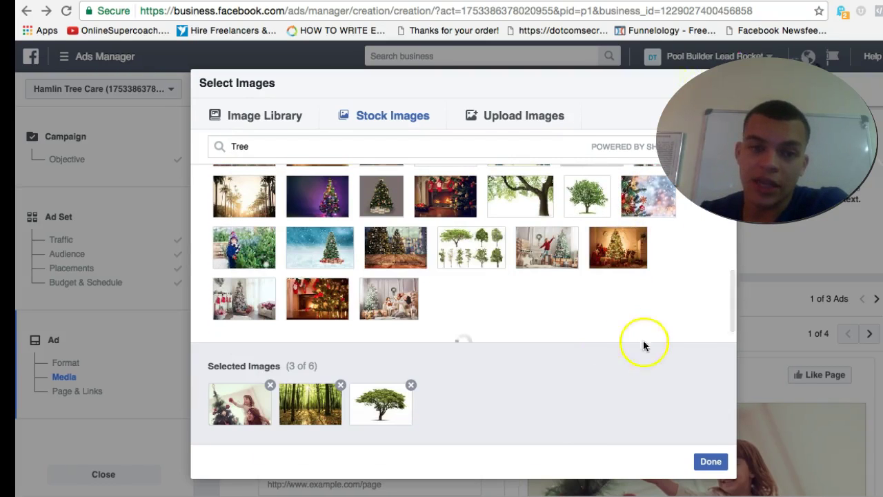
mouse_move(388, 294)
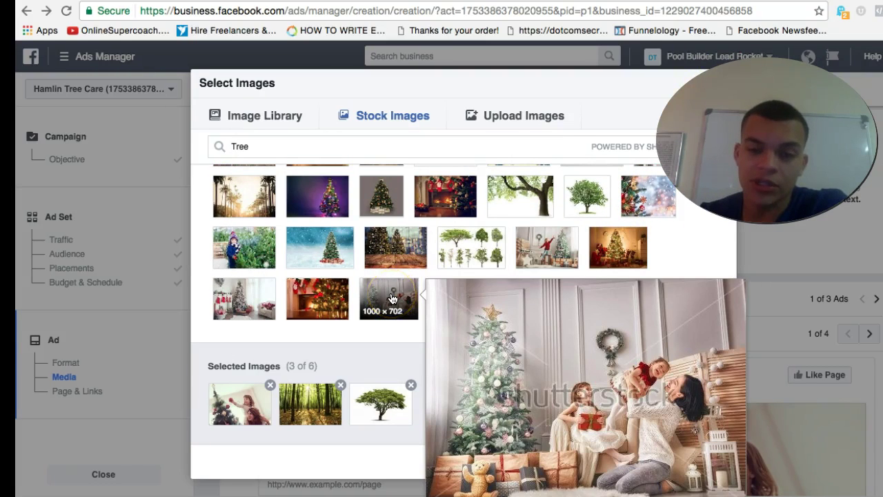
mouse_move(415, 243)
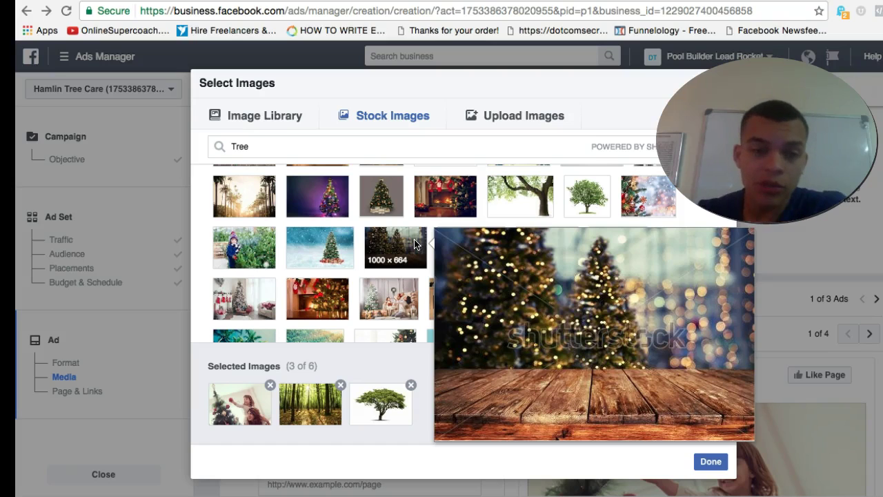
mouse_move(224, 250)
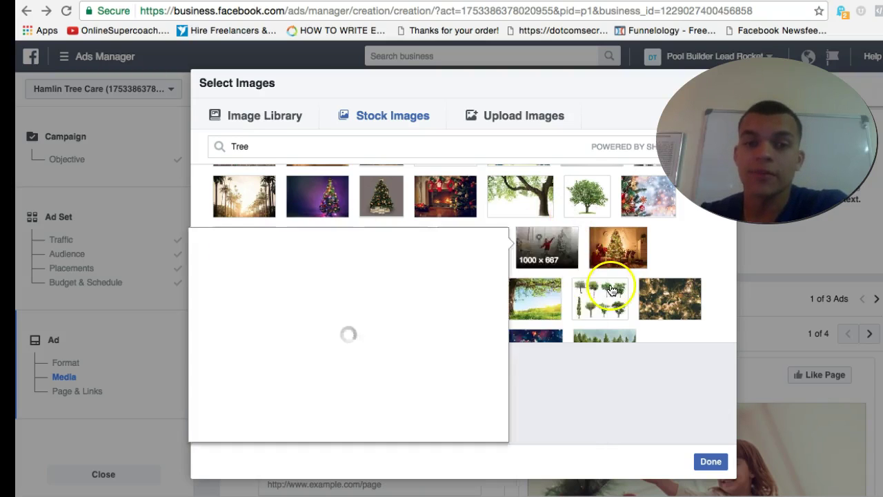
scroll(611, 286, down, 5)
mouse_move(603, 208)
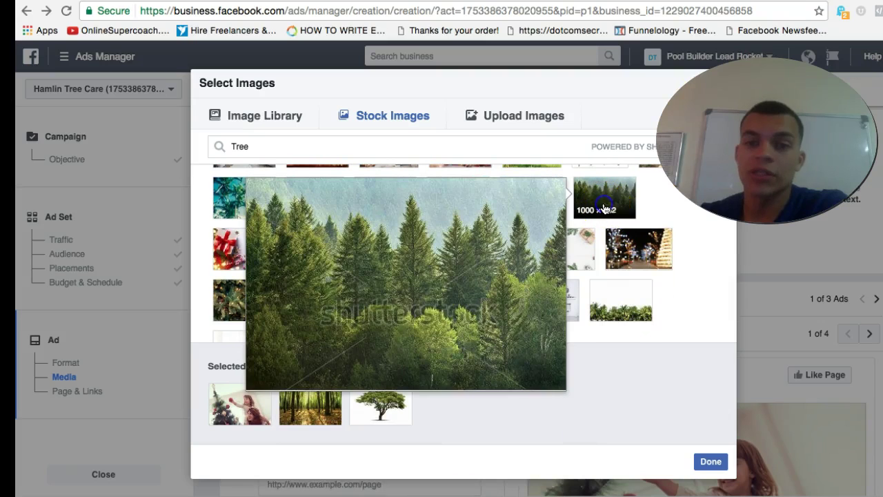
click(713, 463)
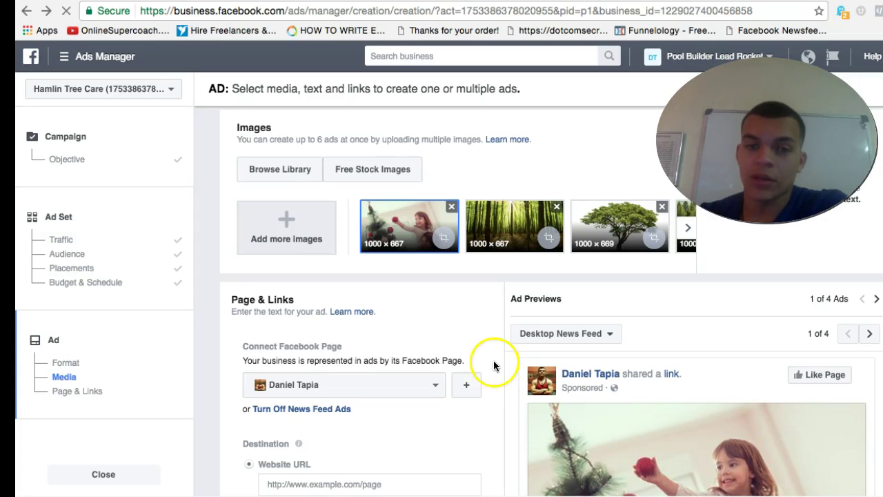
- View the form for creating a new Local Business or Place page and close it without creating one
scroll(462, 333, down, 3)
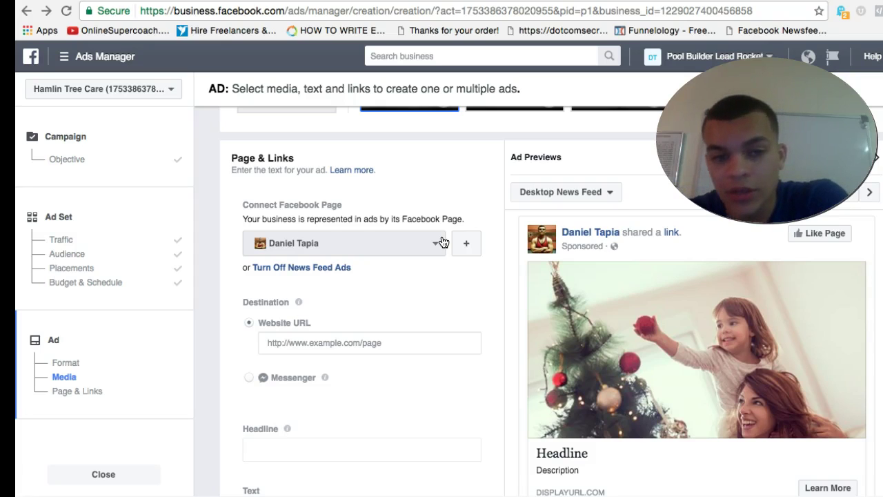
click(467, 256)
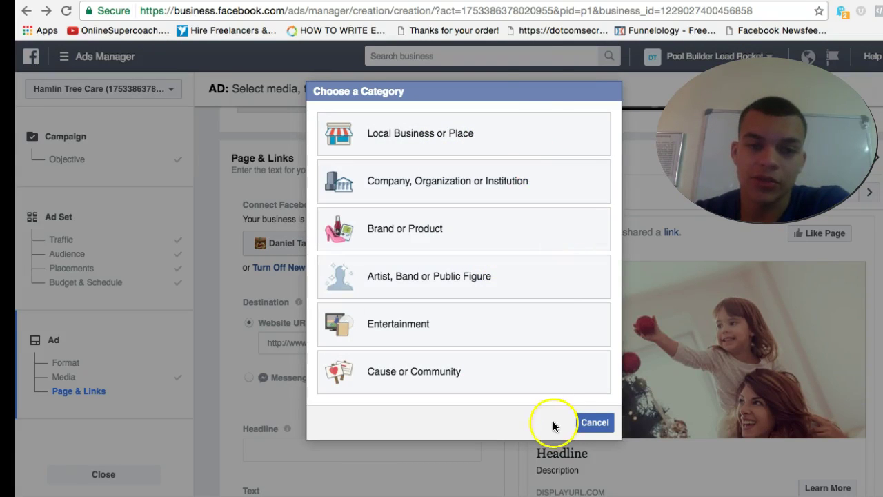
click(541, 131)
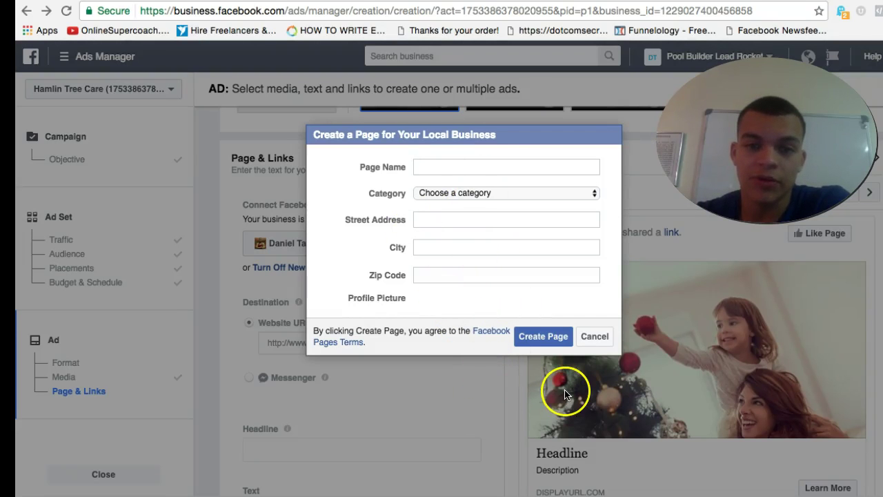
click(597, 337)
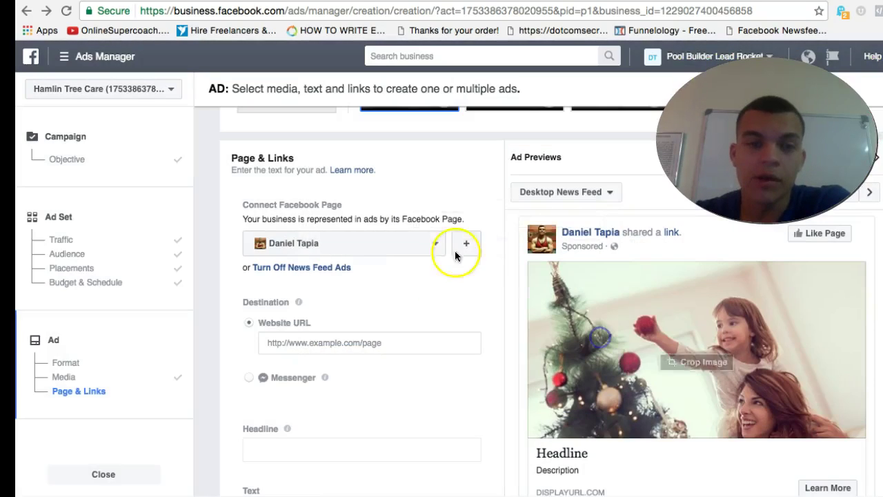
- Set the connected Facebook Page to Hamlin Tree Care
click(416, 255)
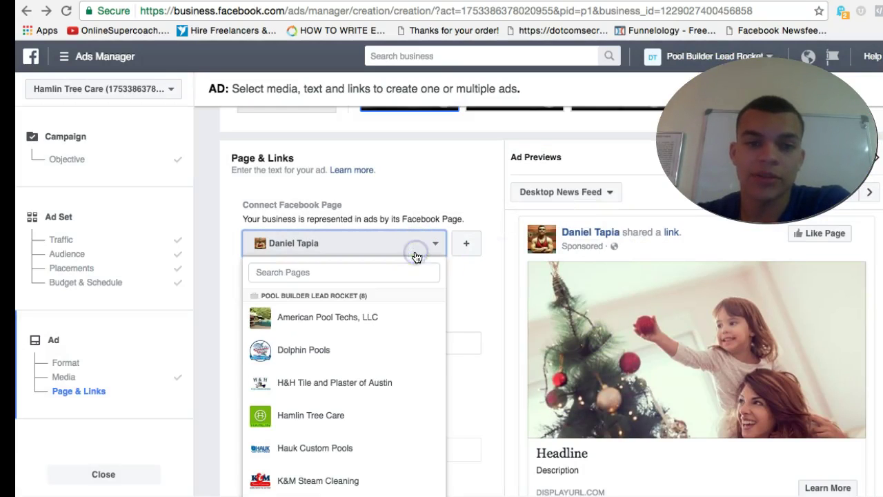
scroll(382, 349, down, 1)
scroll(399, 431, down, 5)
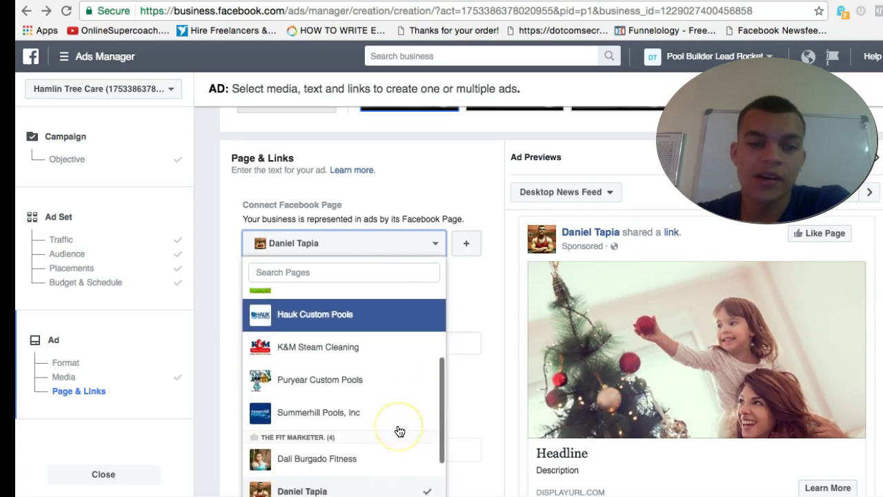
scroll(399, 431, up, 5)
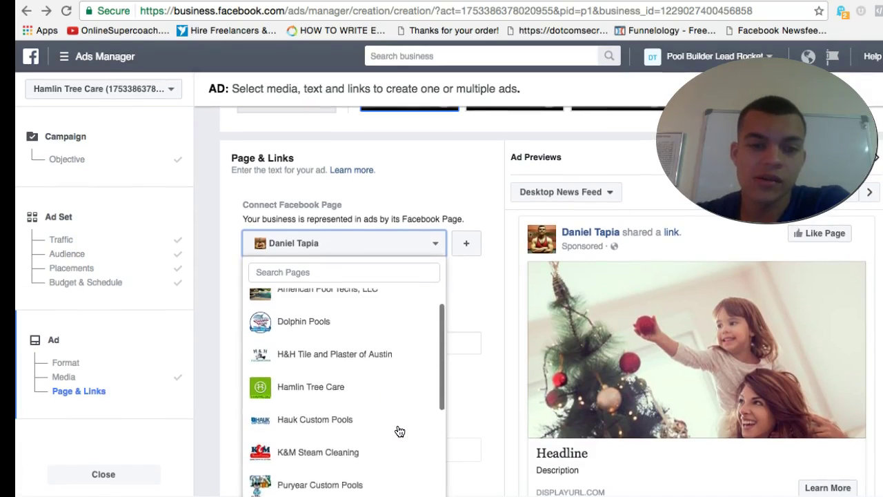
click(399, 415)
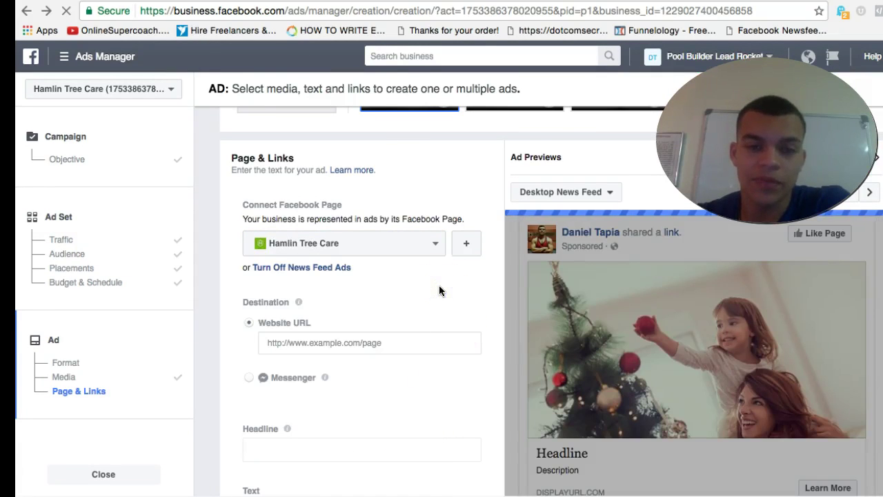
scroll(439, 304, down, 3)
click(400, 257)
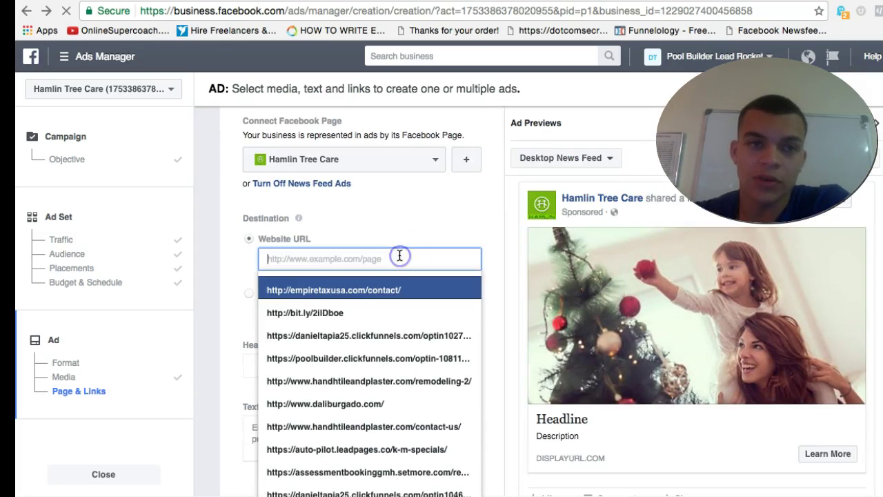
click(398, 316)
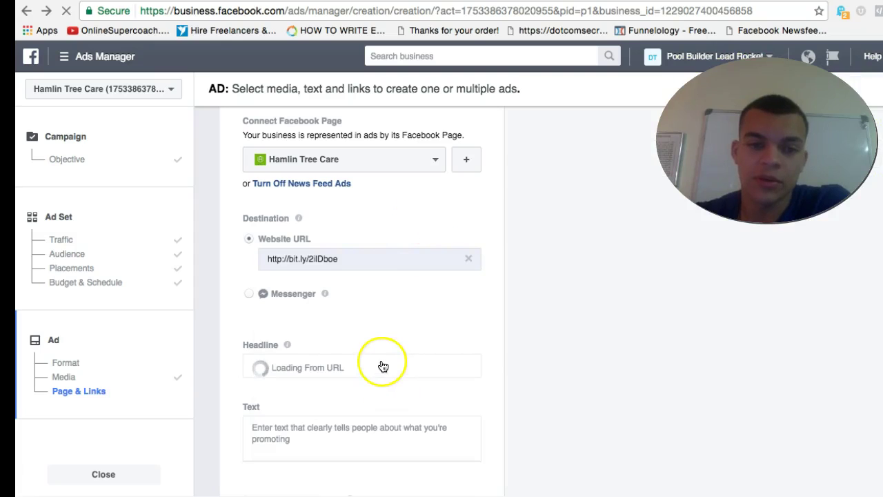
triple_click(377, 361)
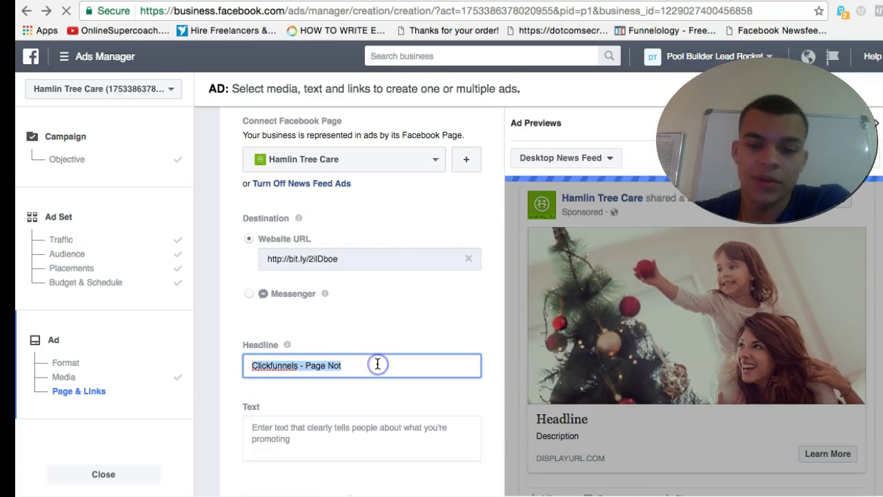
key(BackSpace)
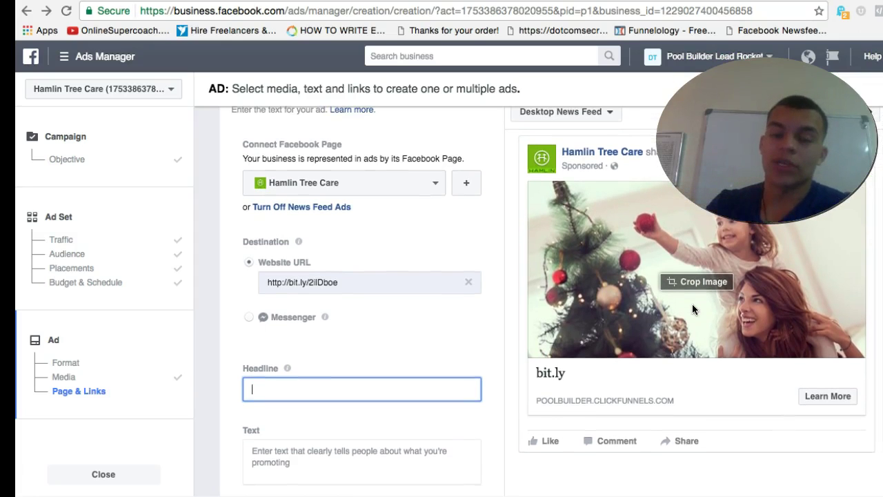
- View the available ad preview placements and switch the preview to Mobile News Feed
scroll(692, 304, down, 1)
scroll(586, 256, up, 3)
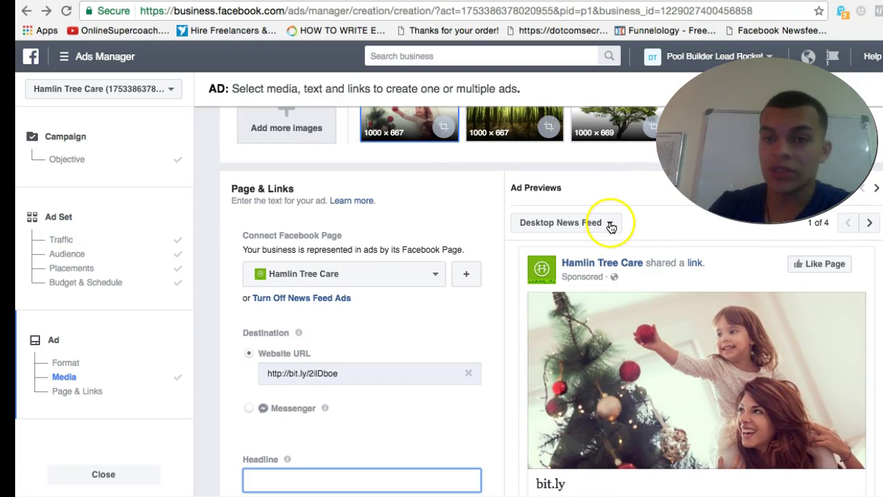
click(610, 225)
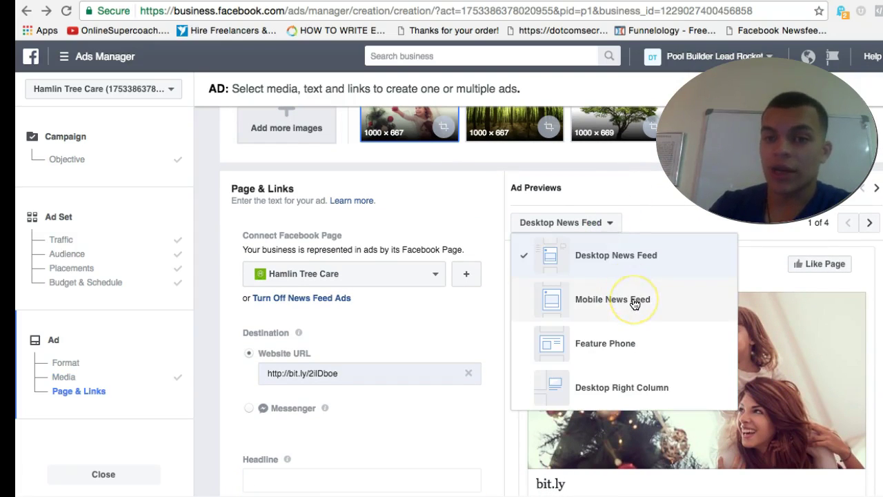
click(870, 222)
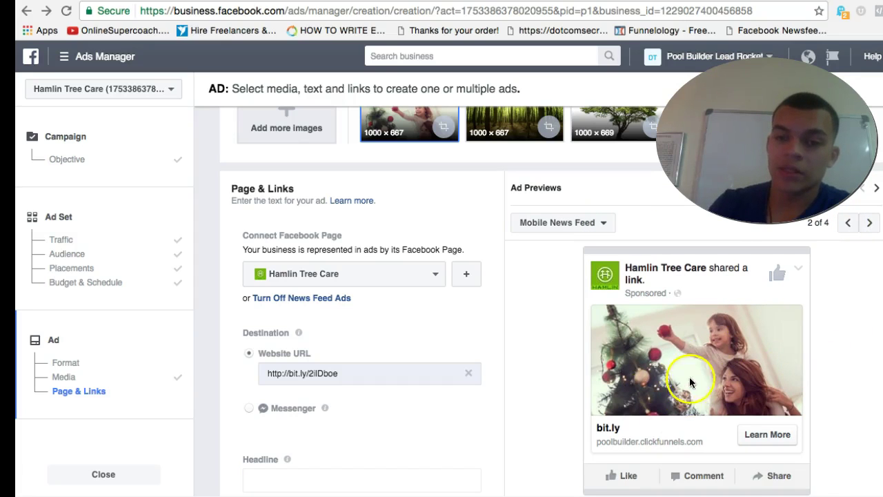
scroll(682, 375, down, 1)
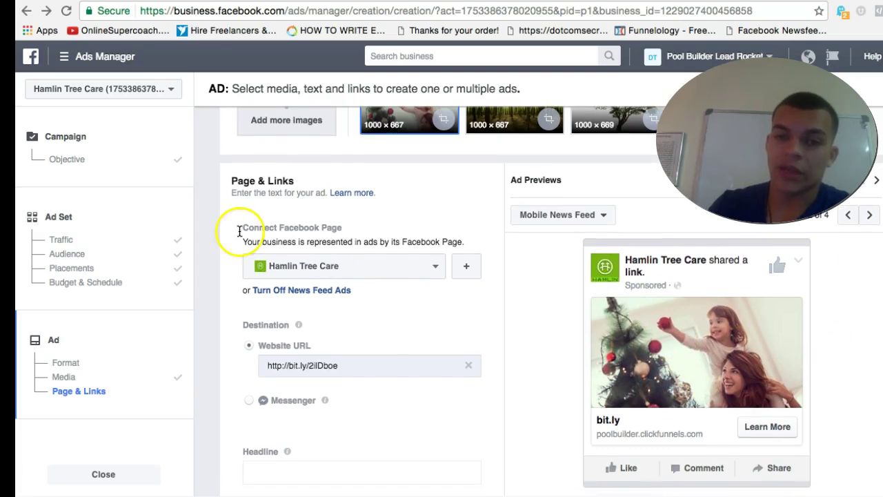
- Enter "Hey was up" as the ad headline
scroll(353, 396, down, 2)
click(352, 422)
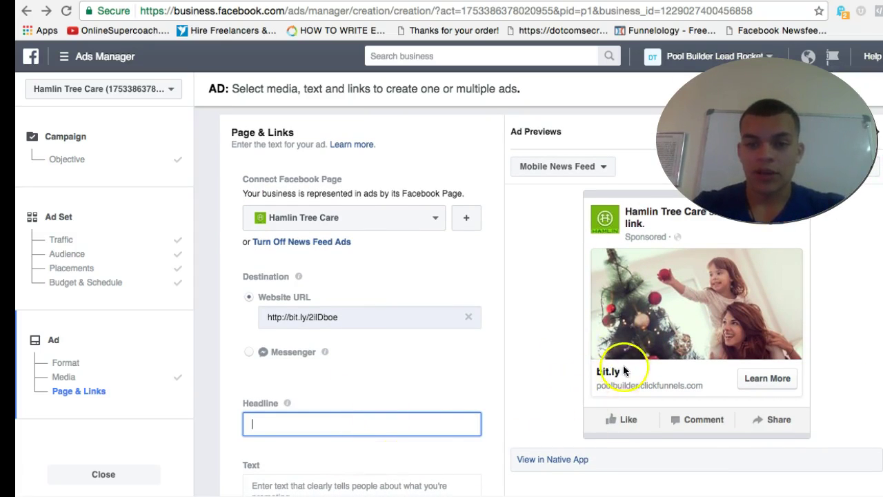
text(Hey)
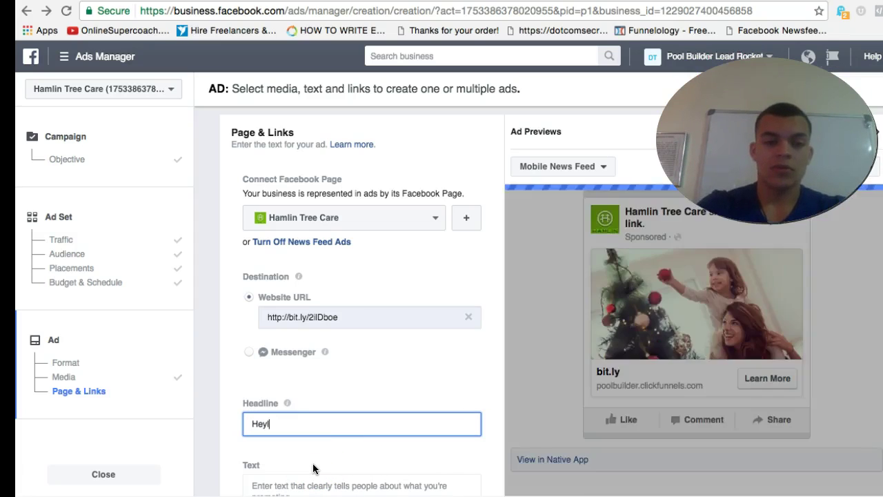
text( was up)
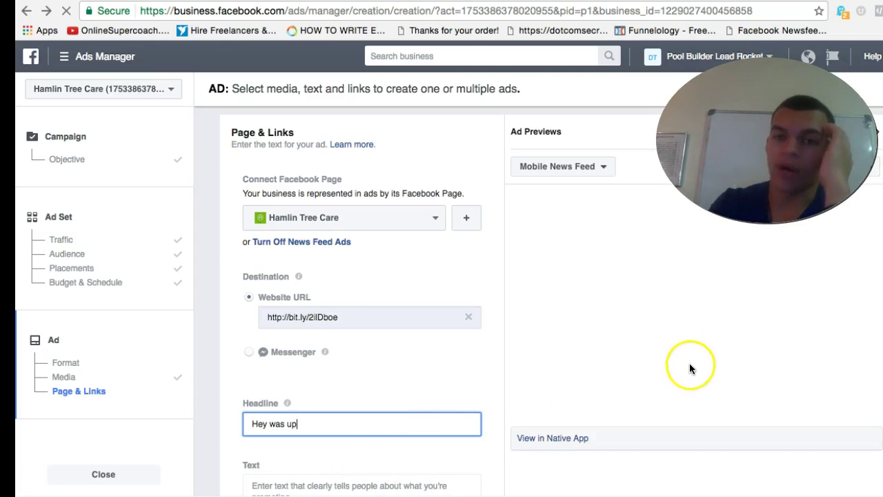
- Enter "Check out this cool tree (insert link)" as the ad text
scroll(485, 421, down, 3)
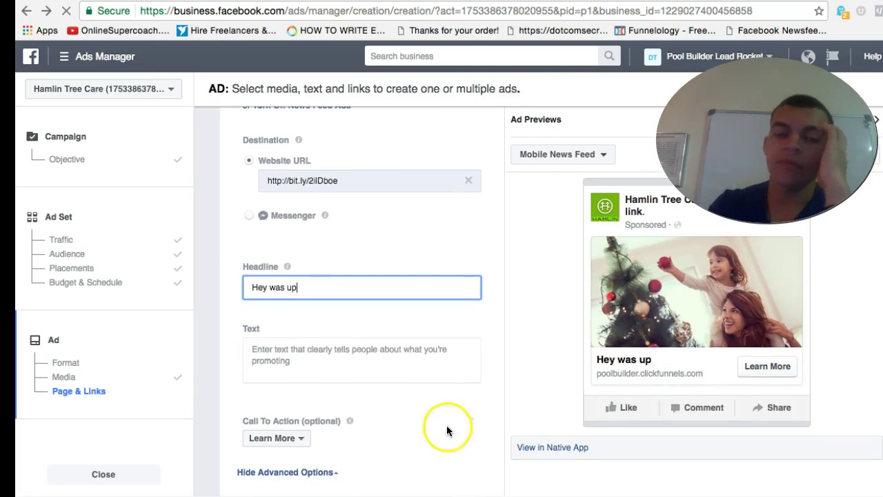
click(343, 363)
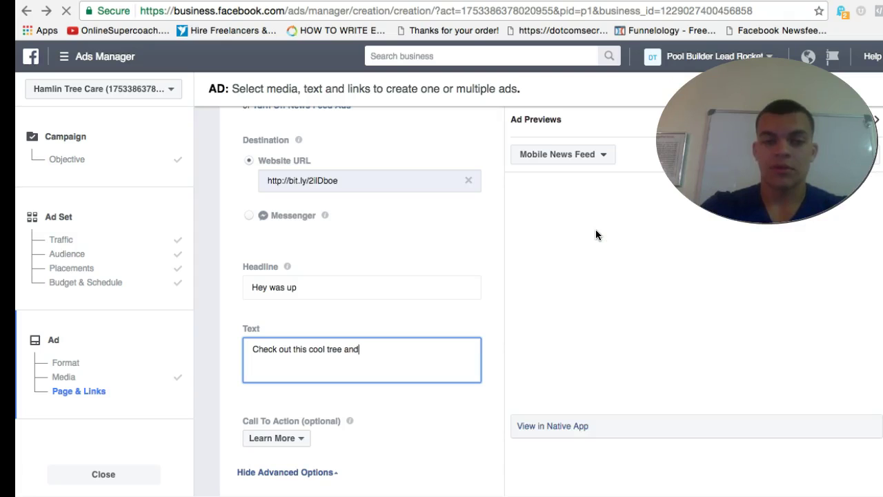
key(BackSpace)
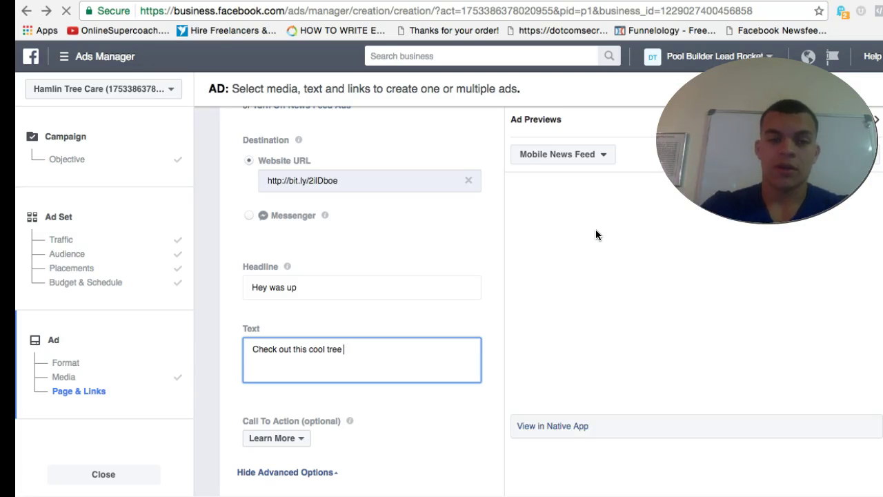
text((in)
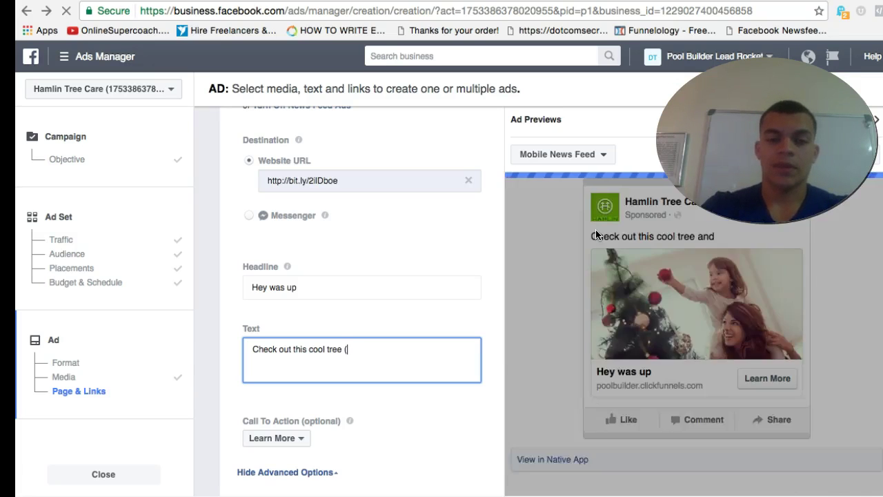
key(BackSpace)
key(BackSpace)
key(BackSpace)
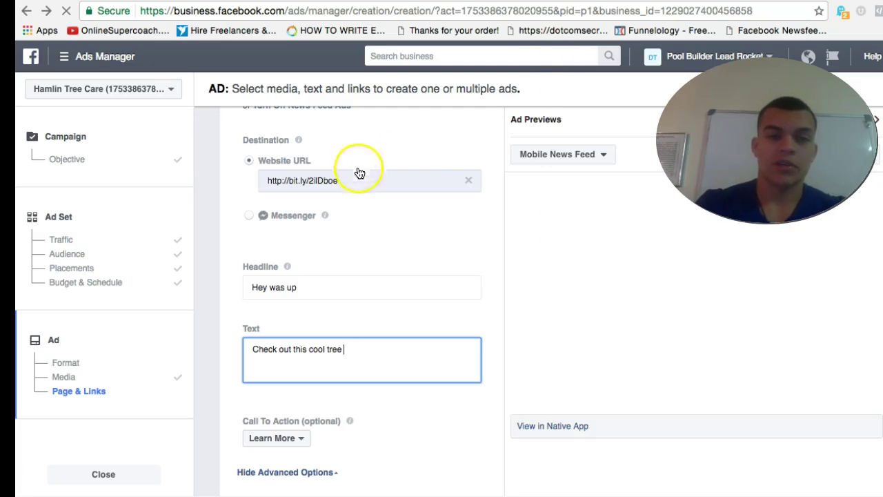
text((sin)
key(BackSpace)
key(BackSpace)
key(BackSpace)
text(insert )
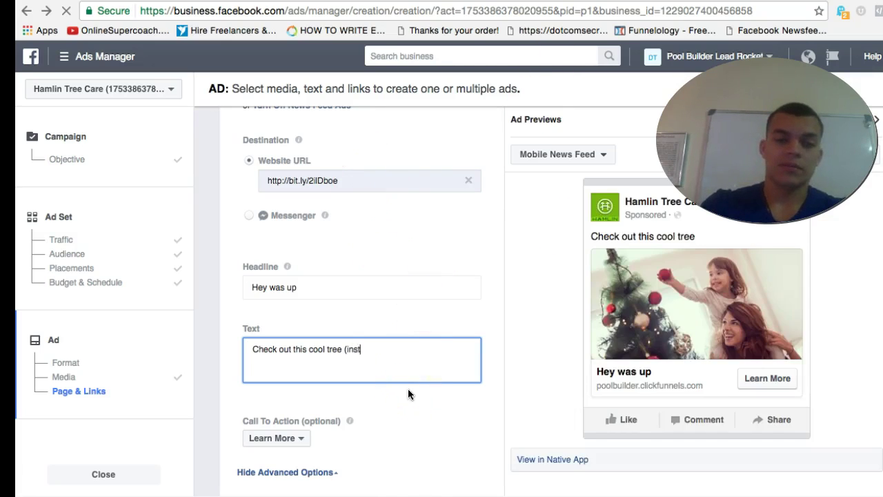
text(link))
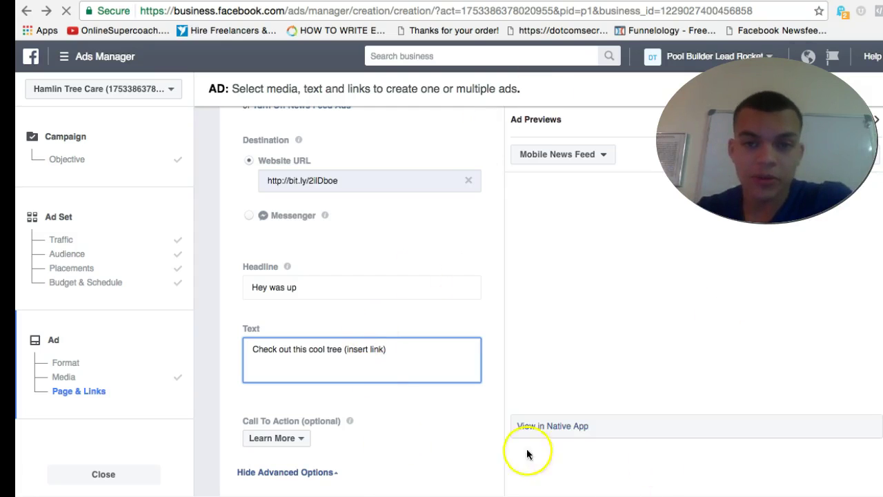
- Set the News Feed link description to "hey again" and check it in the ad preview
scroll(453, 331, down, 3)
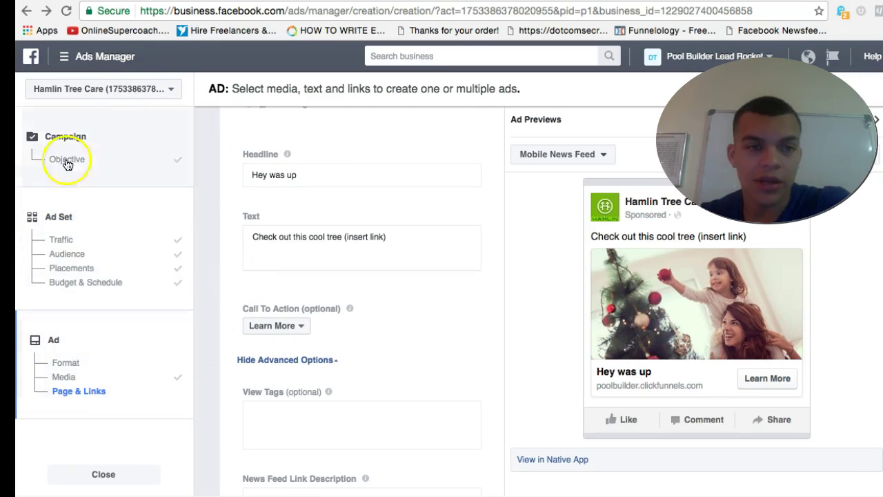
scroll(418, 320, down, 1)
scroll(372, 283, down, 5)
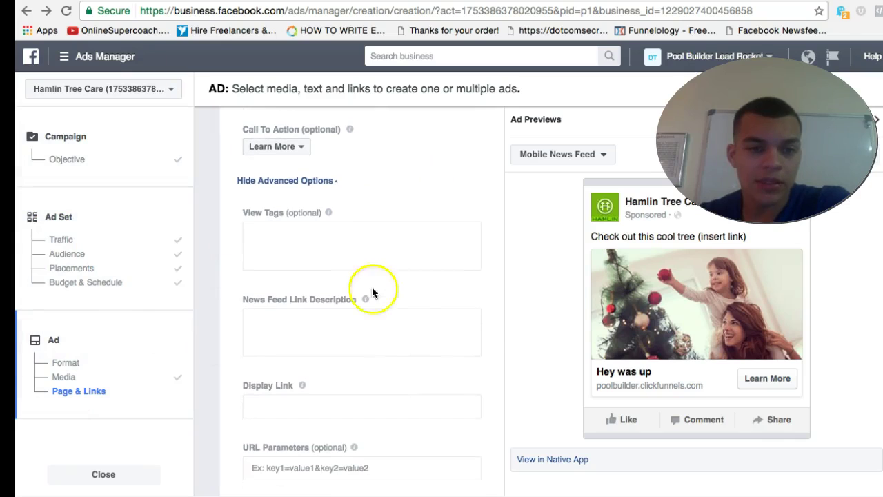
click(356, 325)
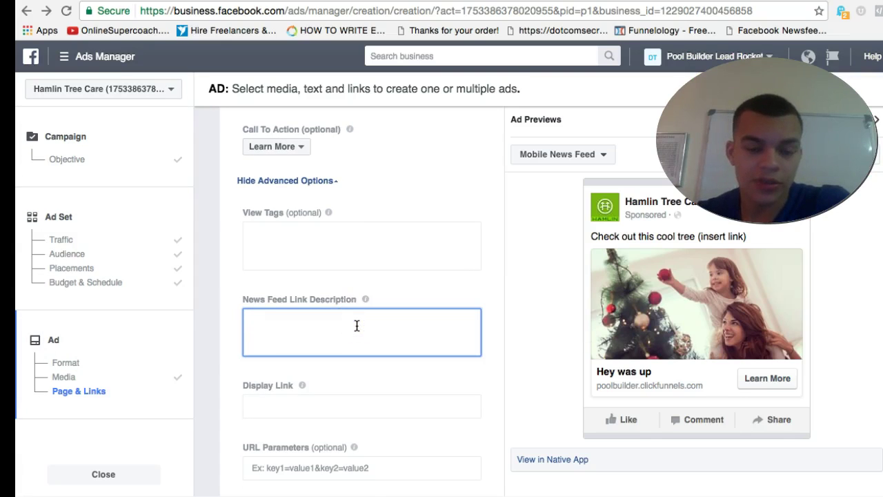
click(361, 416)
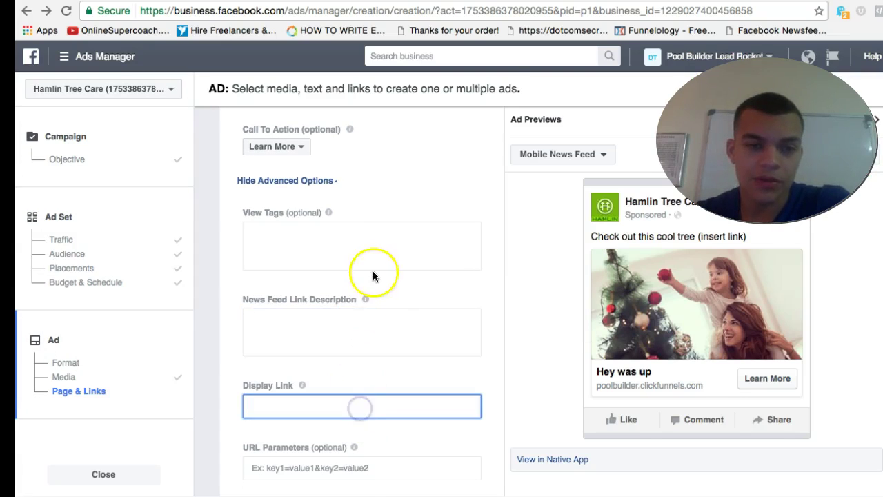
click(362, 246)
click(366, 331)
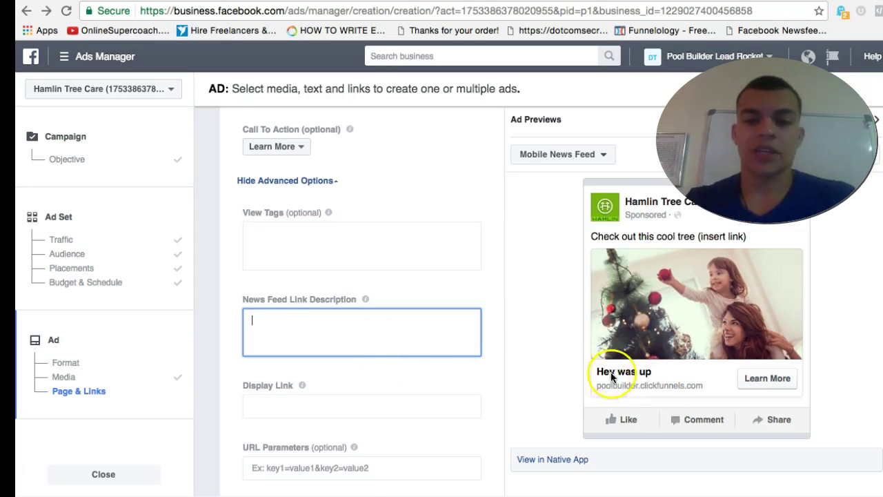
text(a)
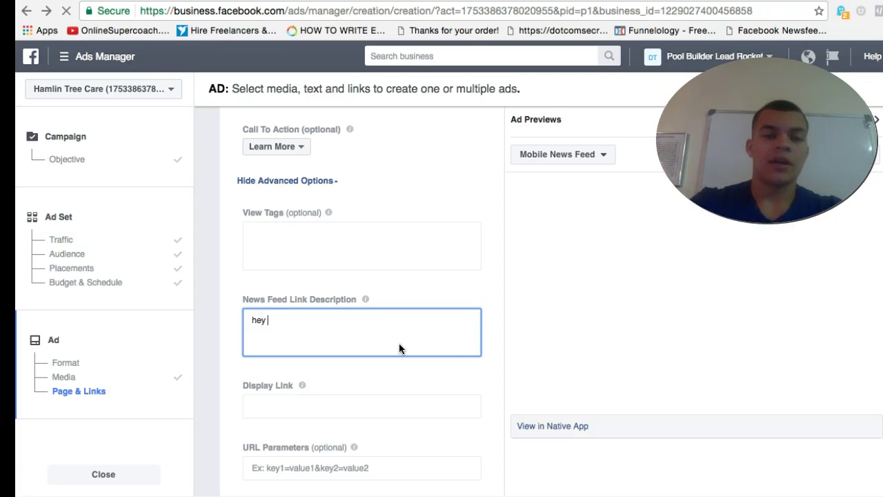
text( again)
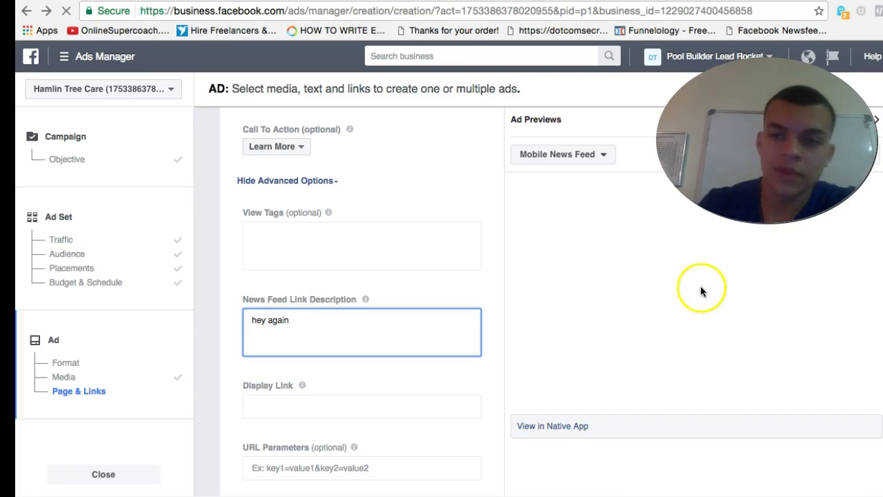
scroll(701, 291, up, 3)
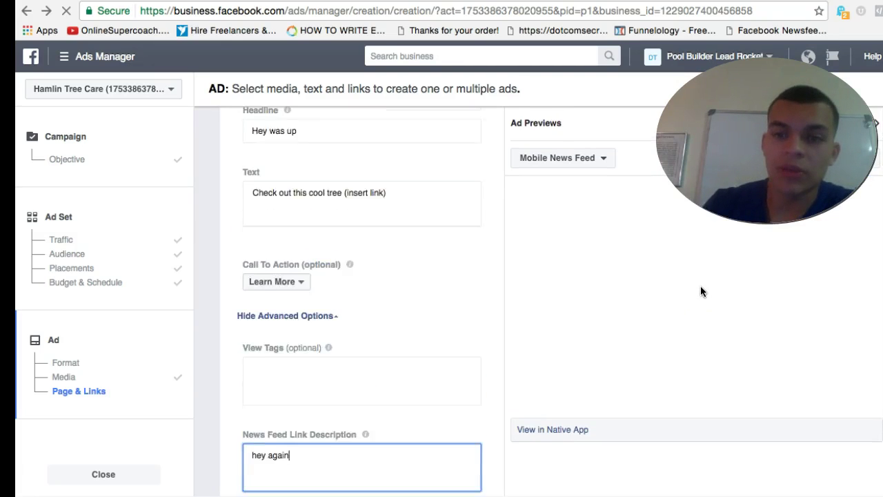
scroll(701, 290, up, 4)
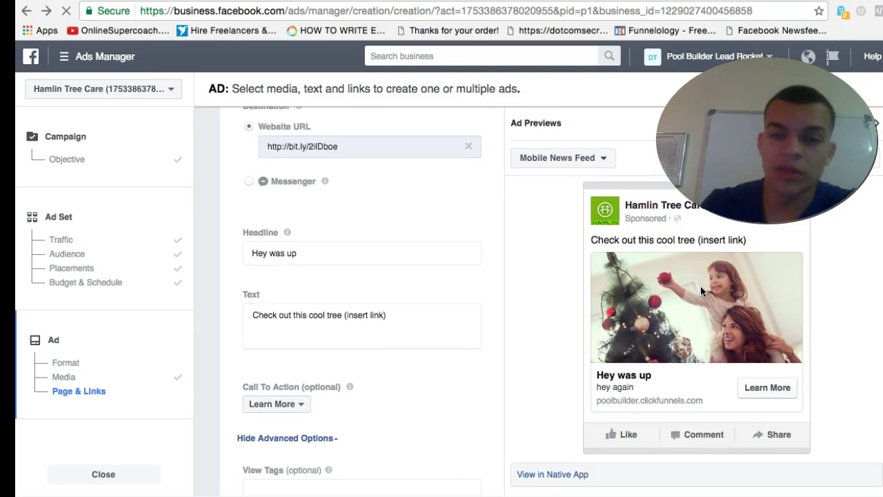
scroll(700, 292, down, 5)
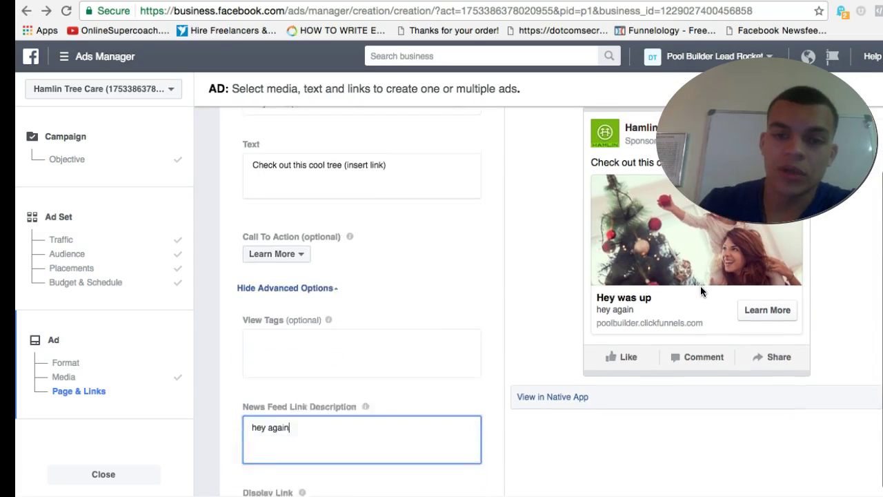
scroll(464, 310, down, 4)
scroll(459, 304, down, 3)
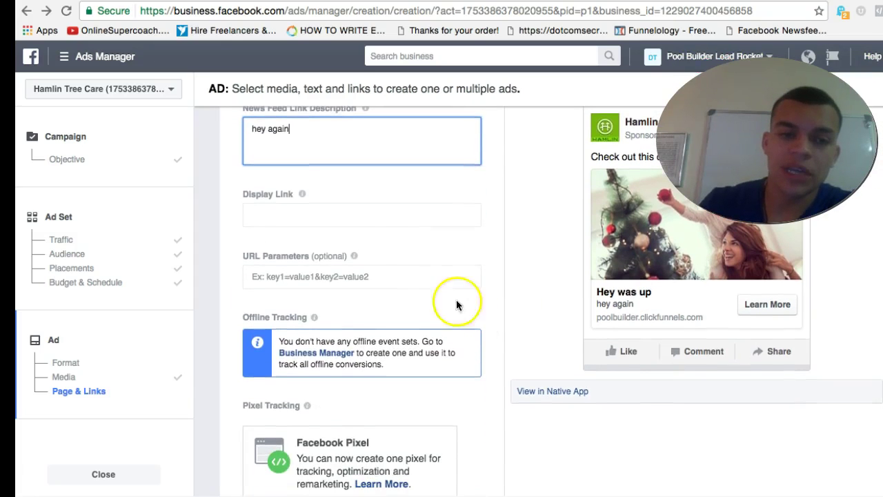
click(388, 217)
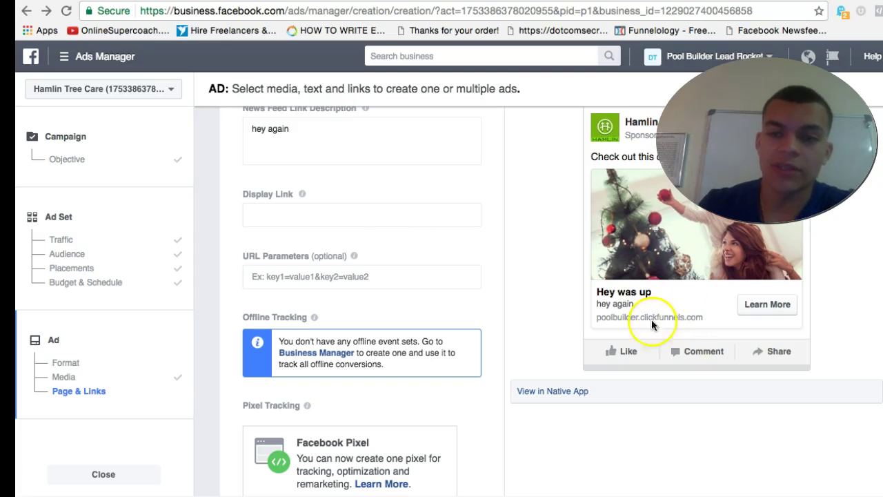
click(354, 211)
scroll(352, 210, up, 5)
triple_click(347, 216)
key(ctrl+c)
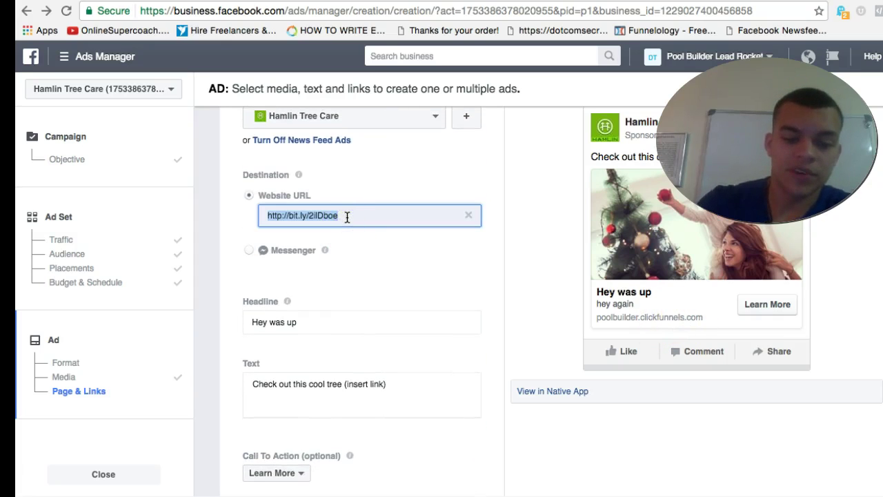
scroll(348, 216, down, 5)
click(325, 289)
key(ctrl+v)
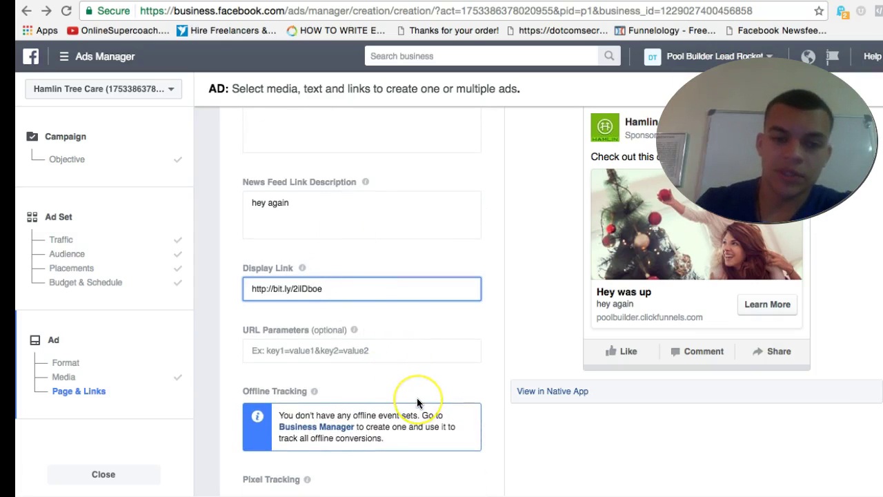
scroll(417, 398, down, 2)
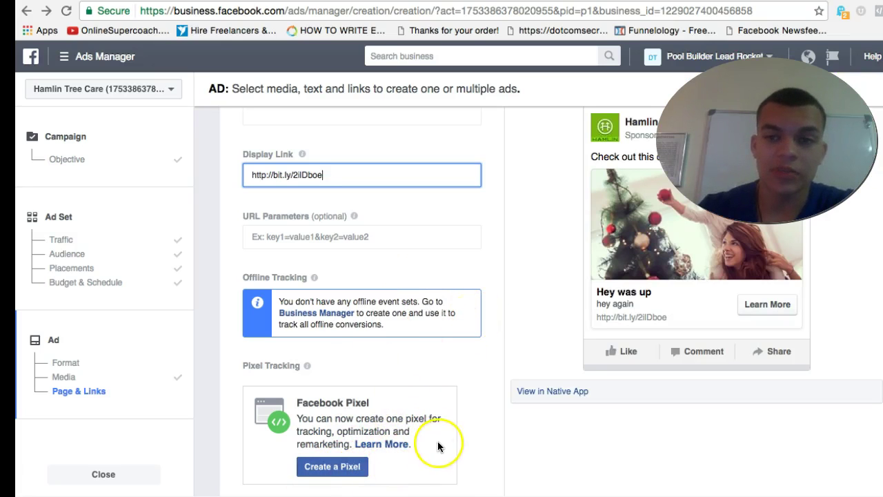
scroll(439, 443, down, 2)
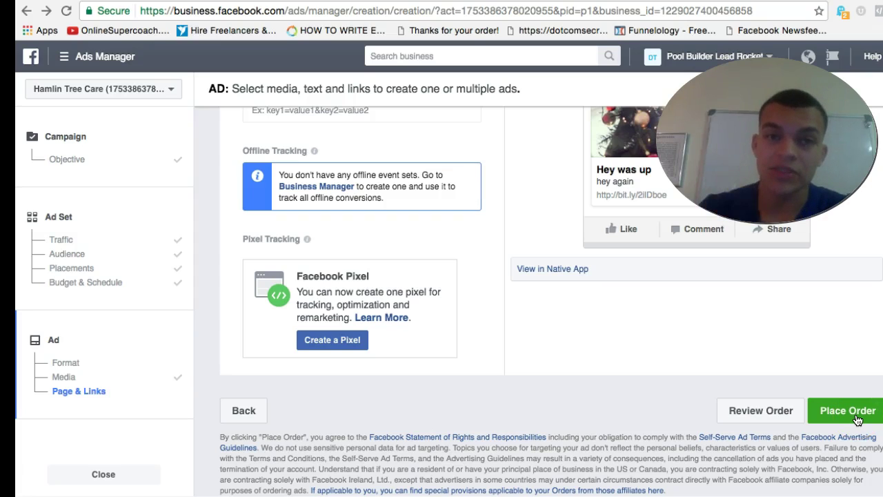
click(323, 352)
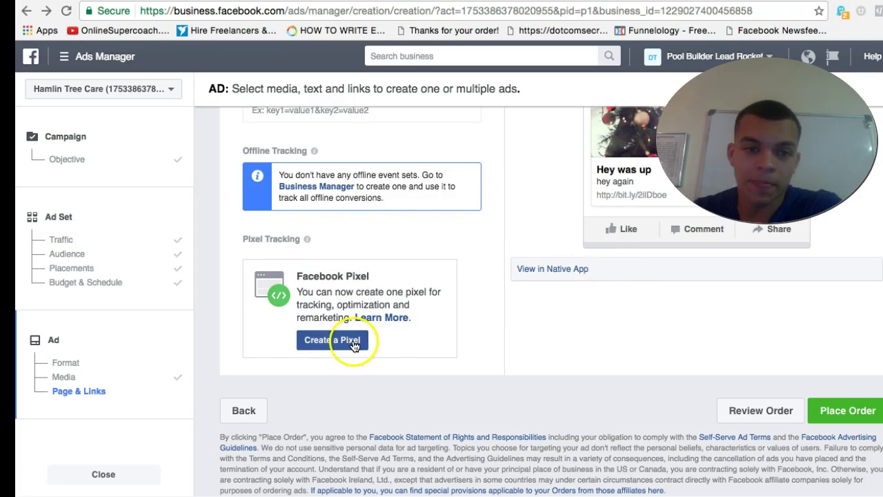
click(31, 473)
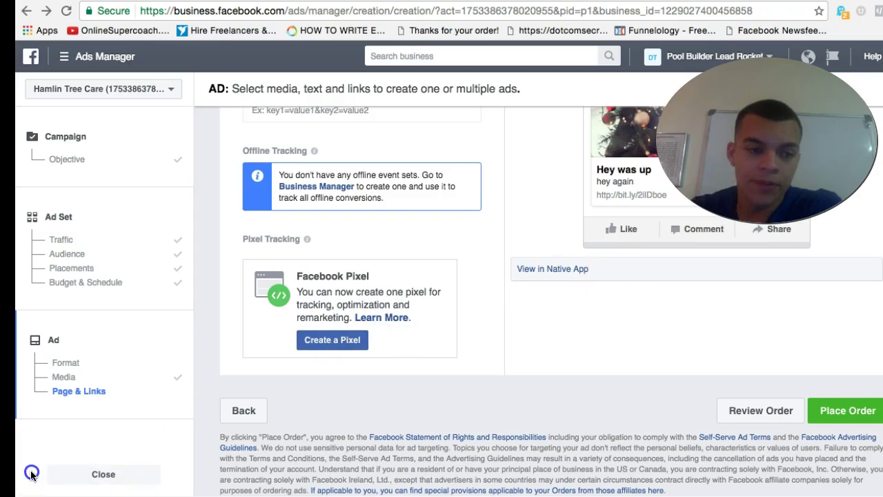